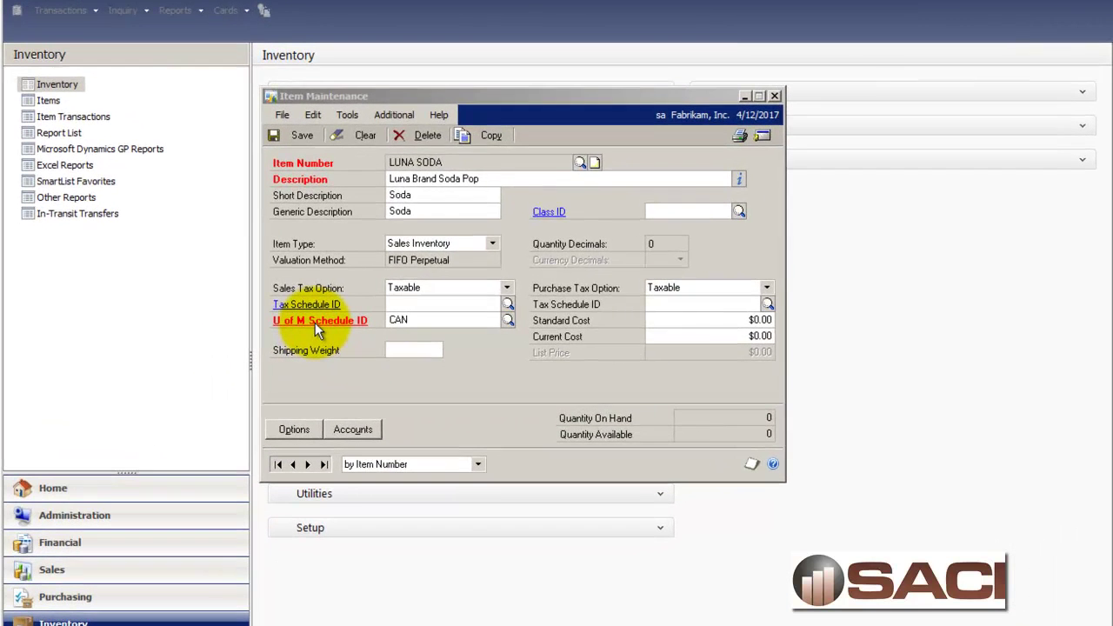
left_click(361, 320)
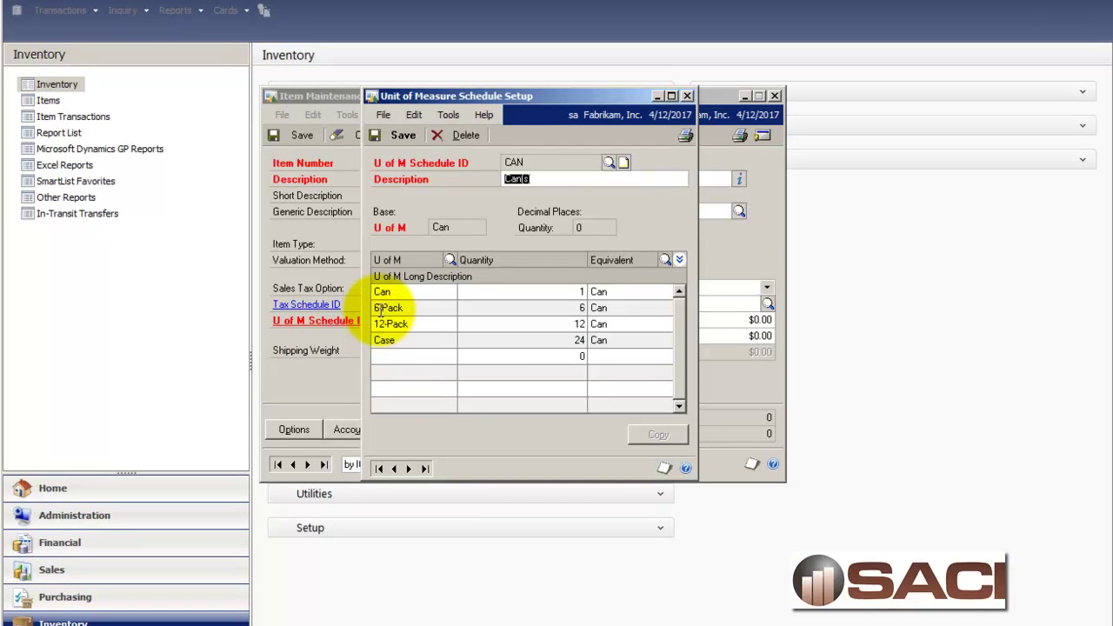
left_click(404, 293)
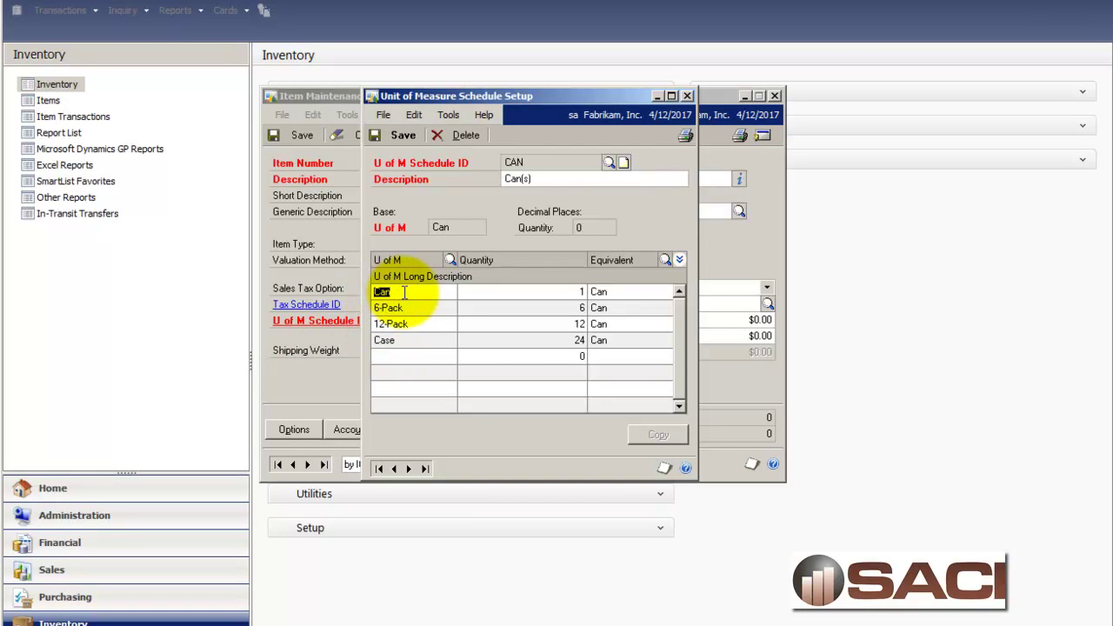
left_click(411, 308)
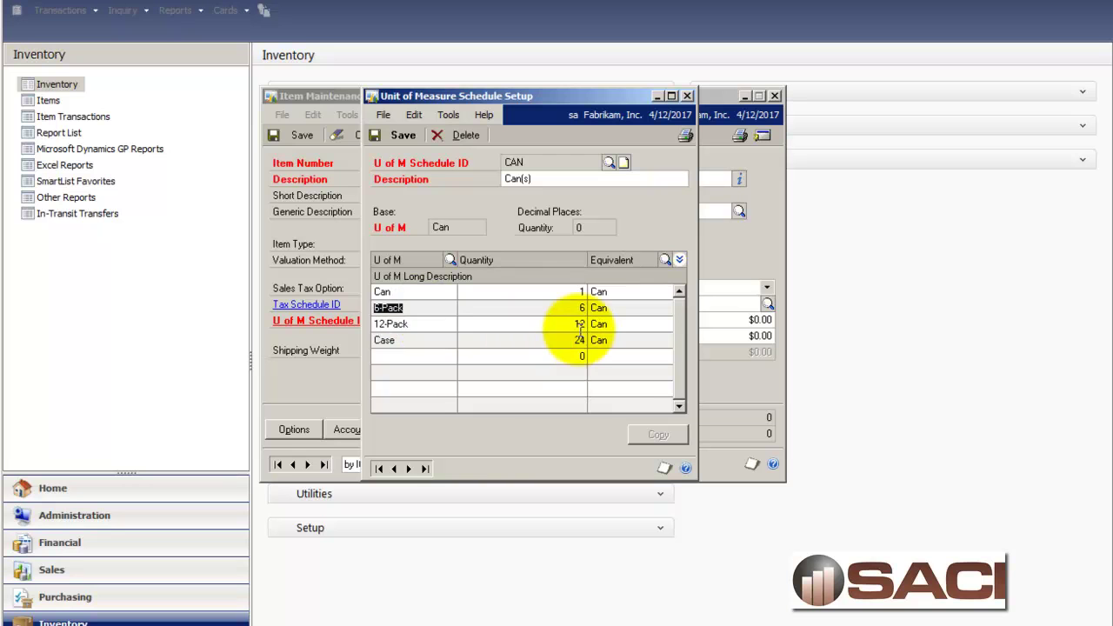
left_click(430, 325)
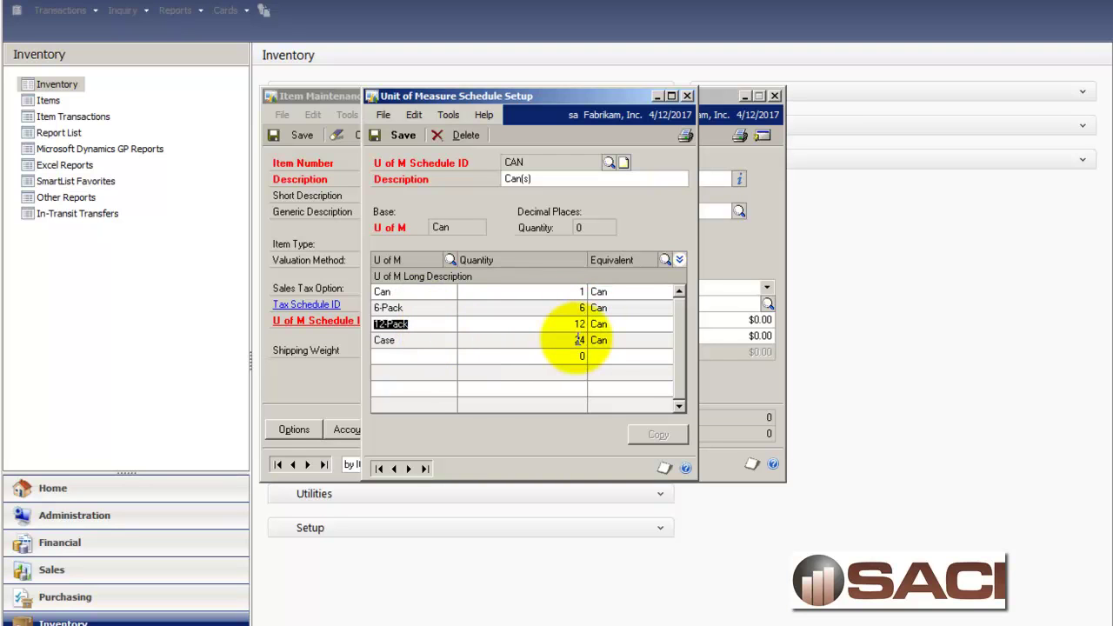
left_click(412, 340)
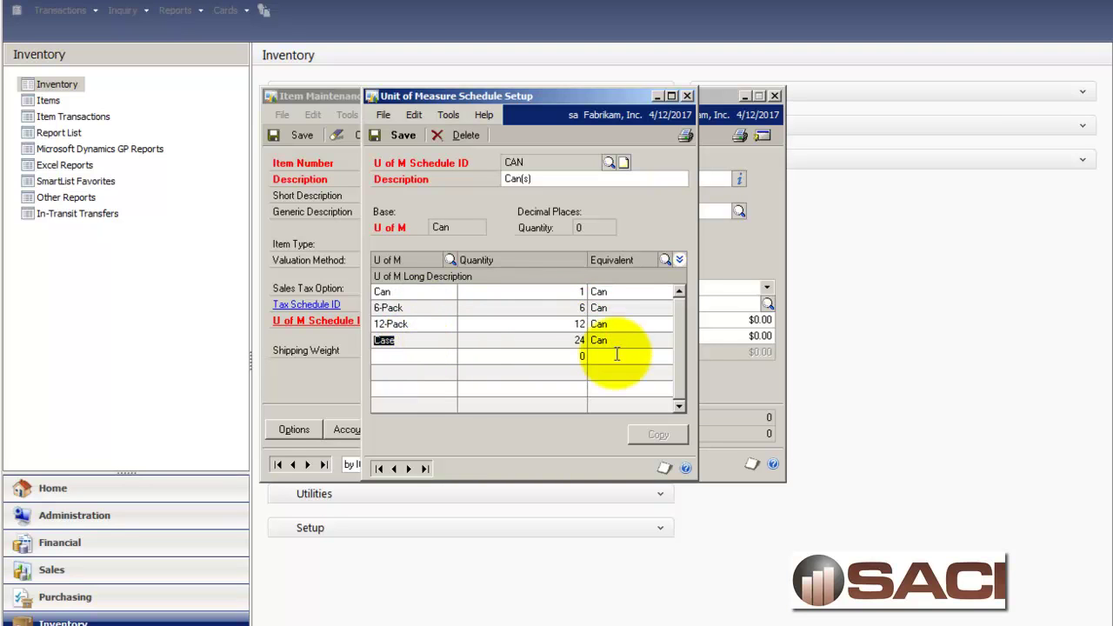
left_click(686, 97)
left_click(294, 429)
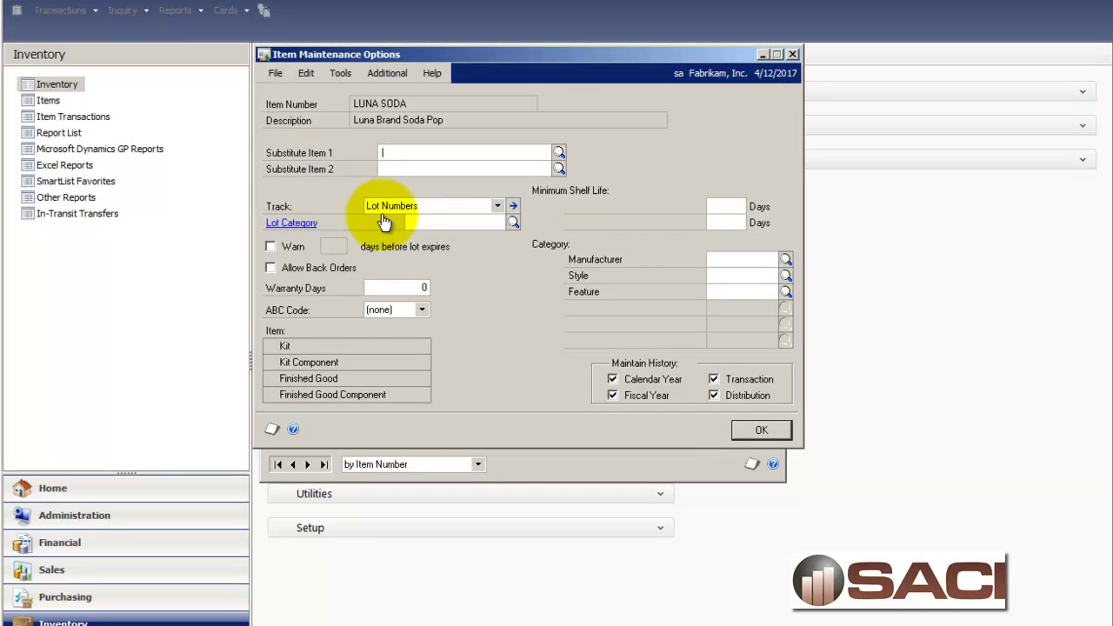
left_click(756, 433)
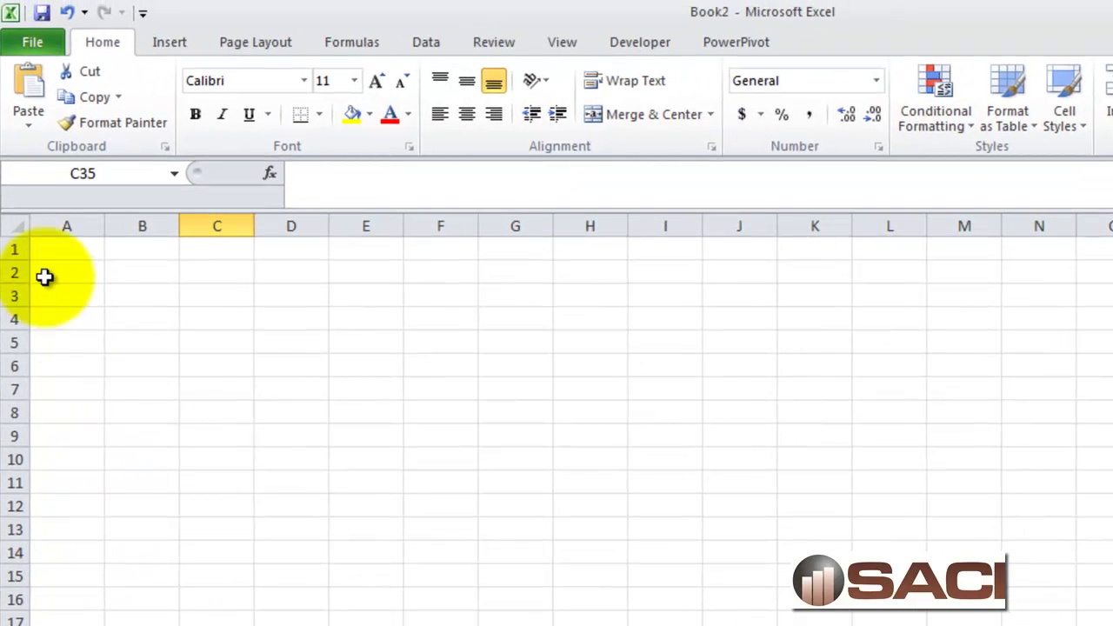
Enter 24 in A1, 15.99 in A2 and =A2/A1 in A3, giving 0.66625 per can.
left_click(67, 268)
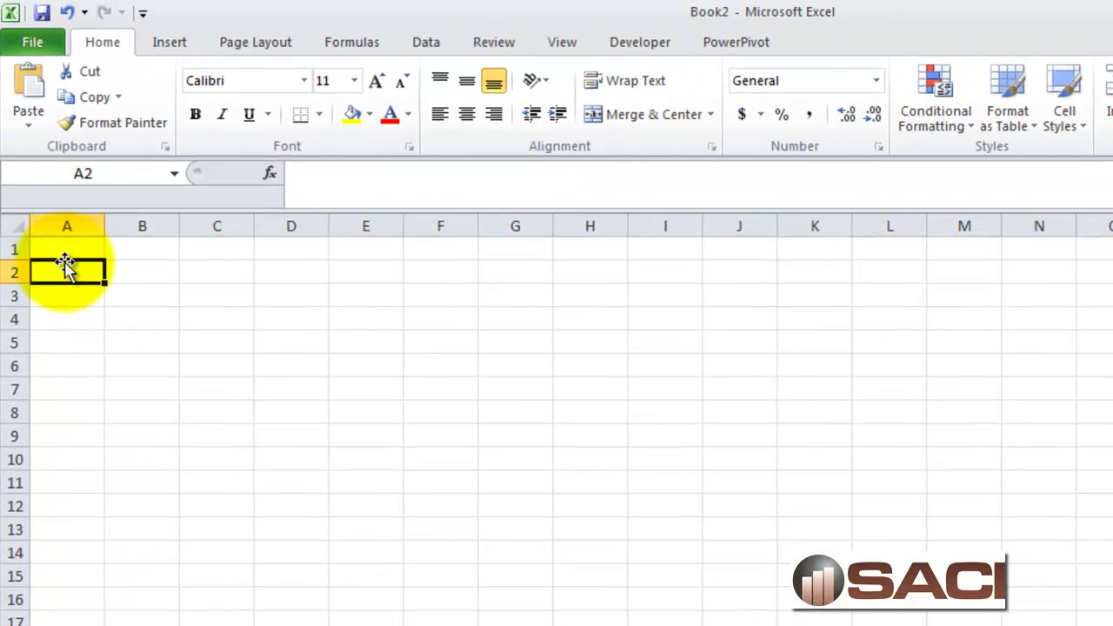
left_click(82, 252)
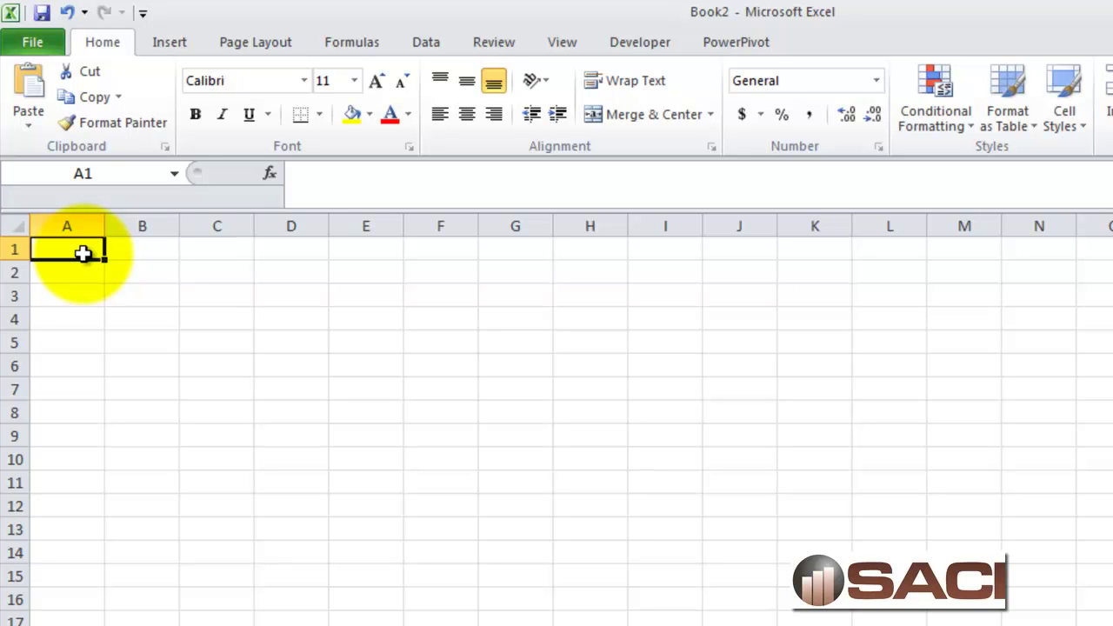
type("24")
key("Return")
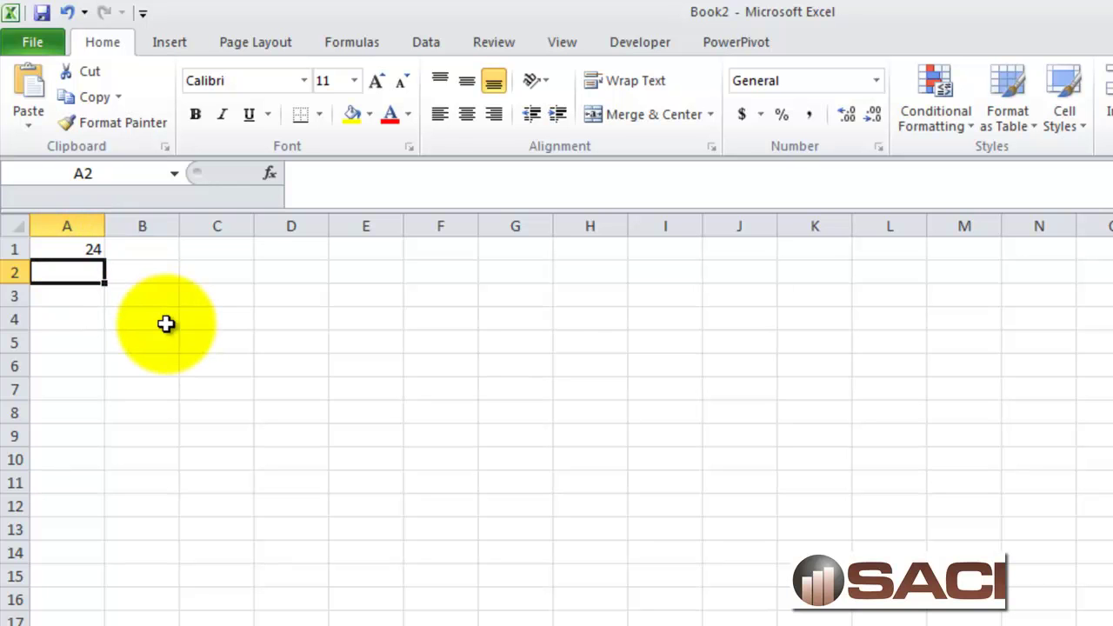
type("15.99")
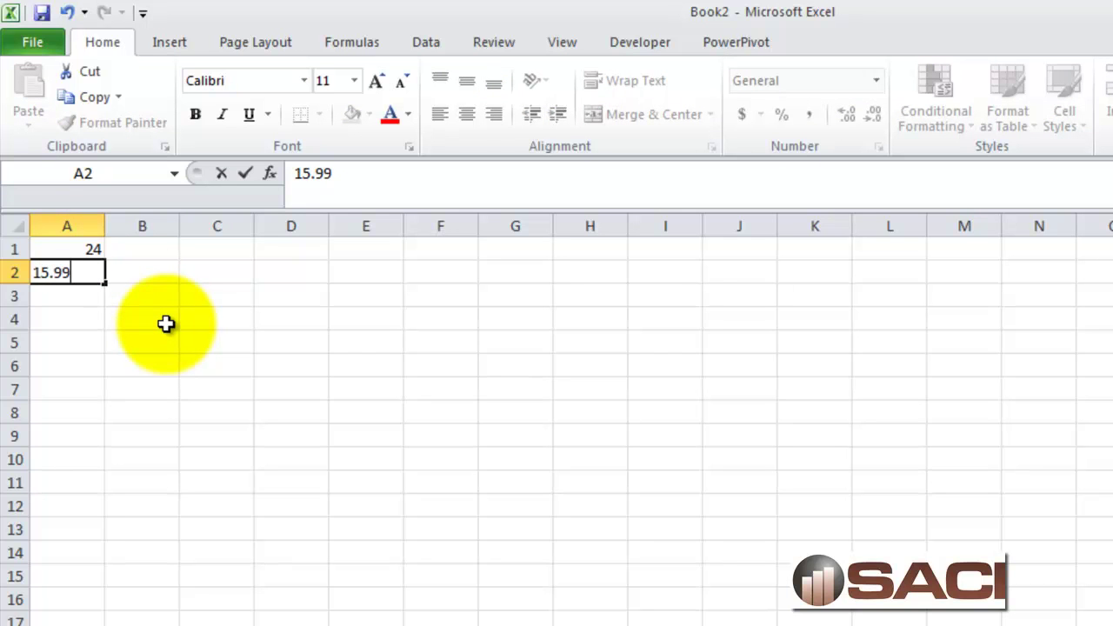
key("Return")
type("=")
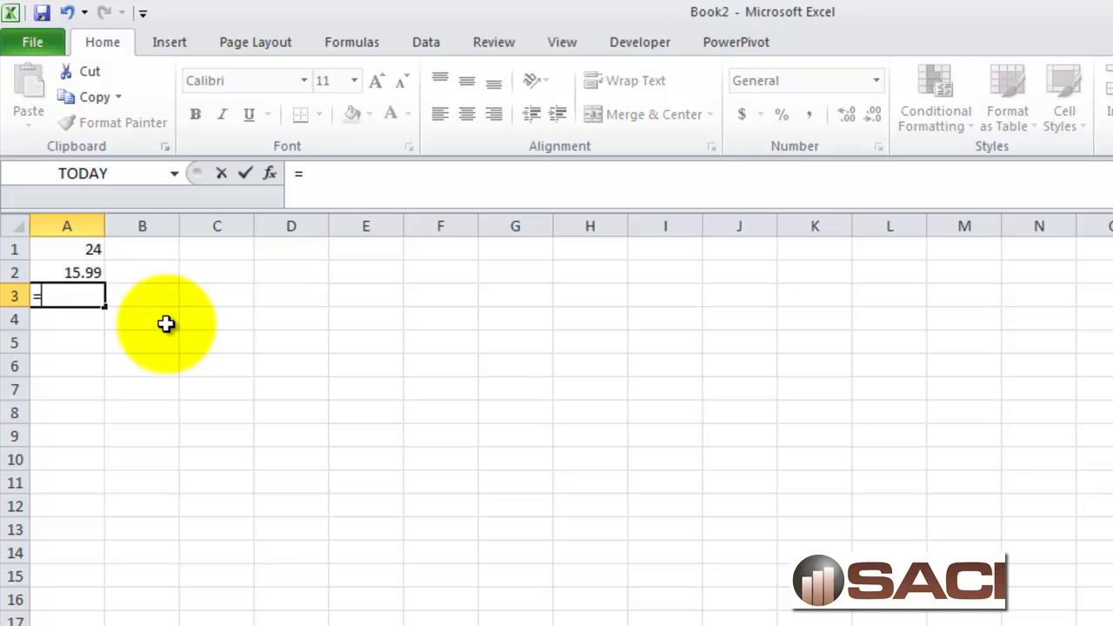
key("Up")
type("/")
key("Up")
key("Up")
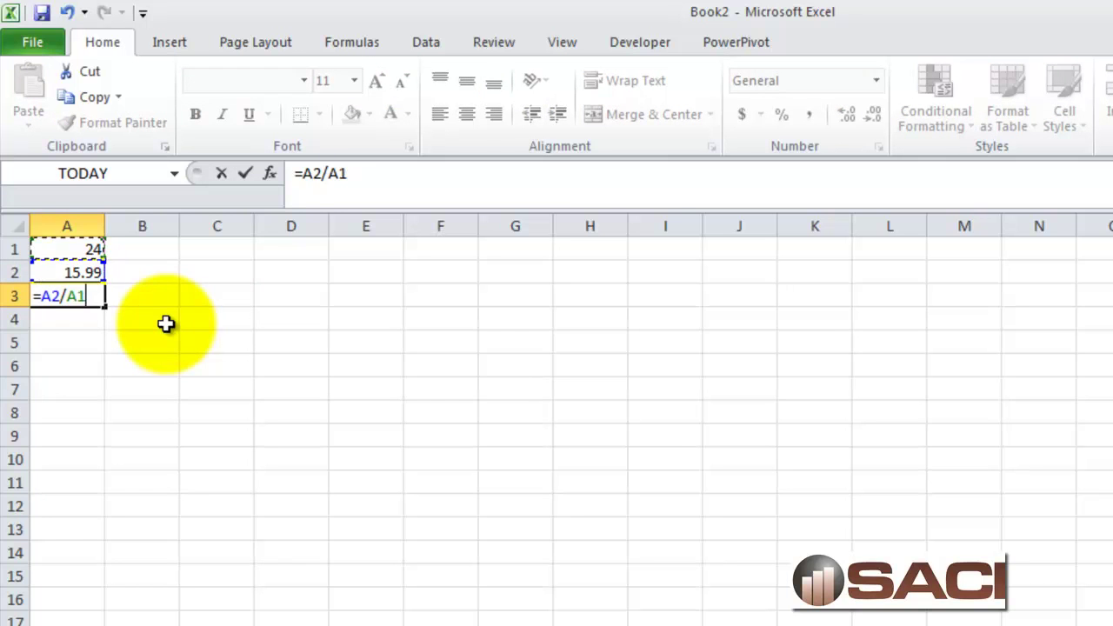
key("Return")
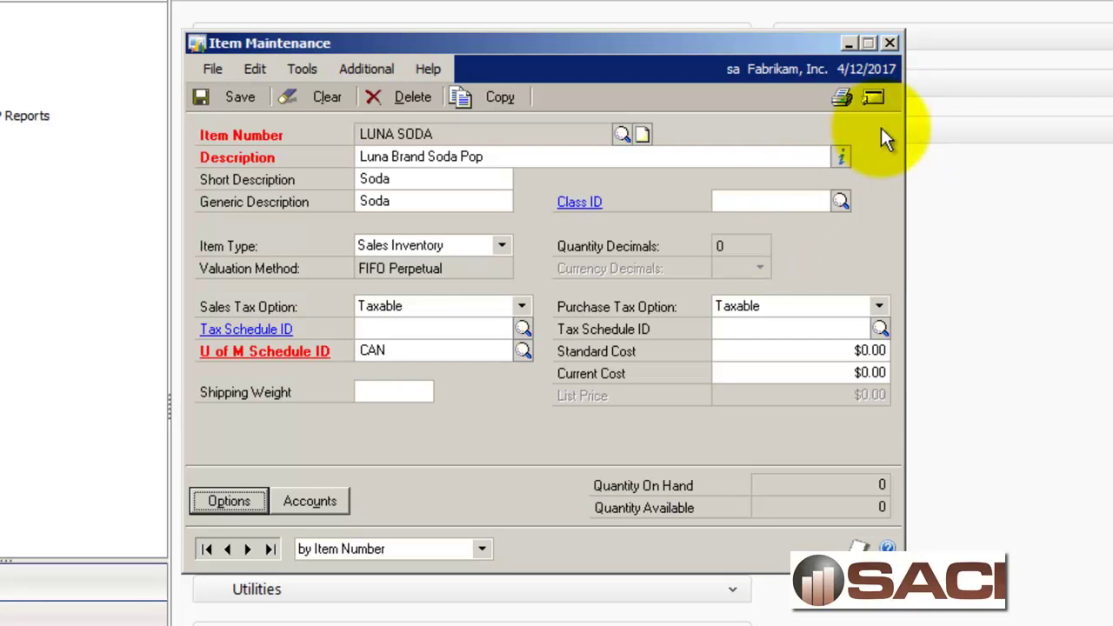
Bring up LUNA SODA's Z-US$ item currency record with its $1.50 list price, then close it.
left_click(877, 96)
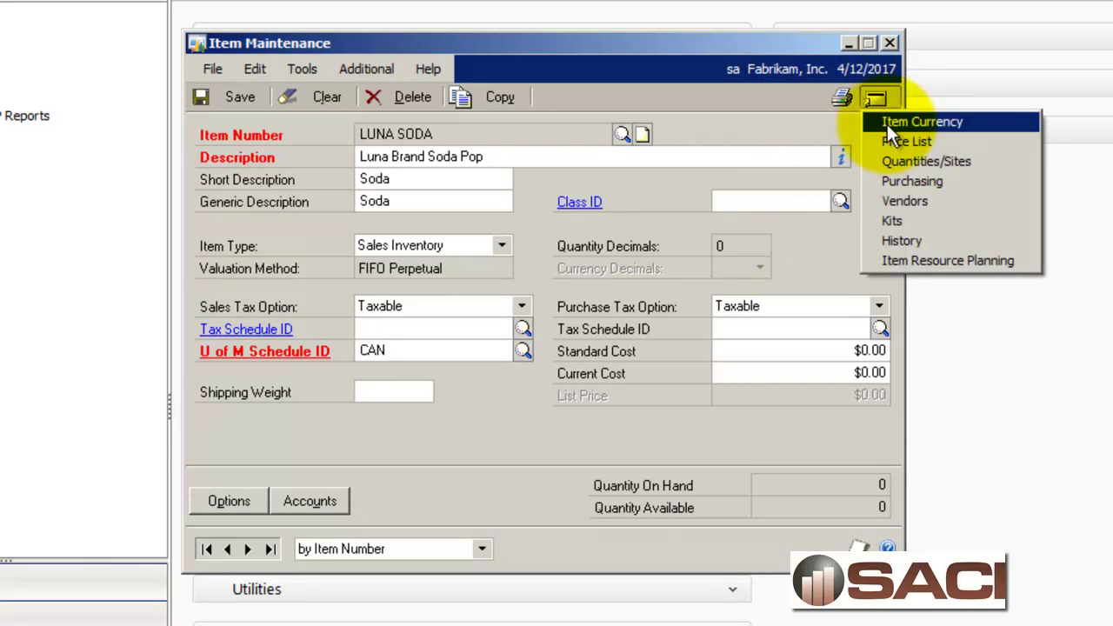
left_click(888, 124)
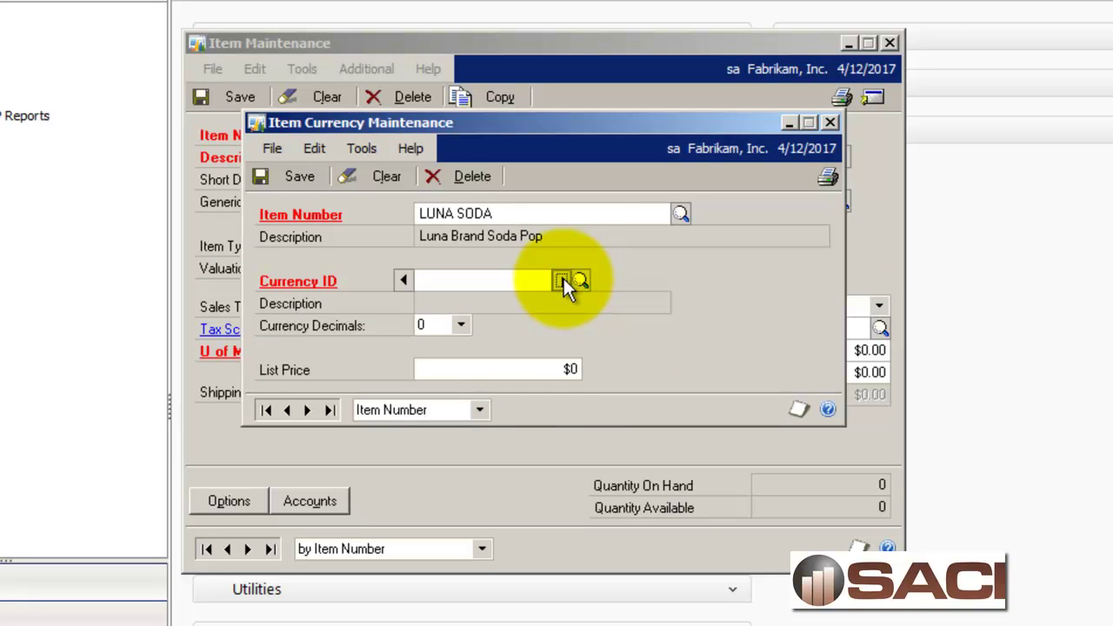
left_click(563, 278)
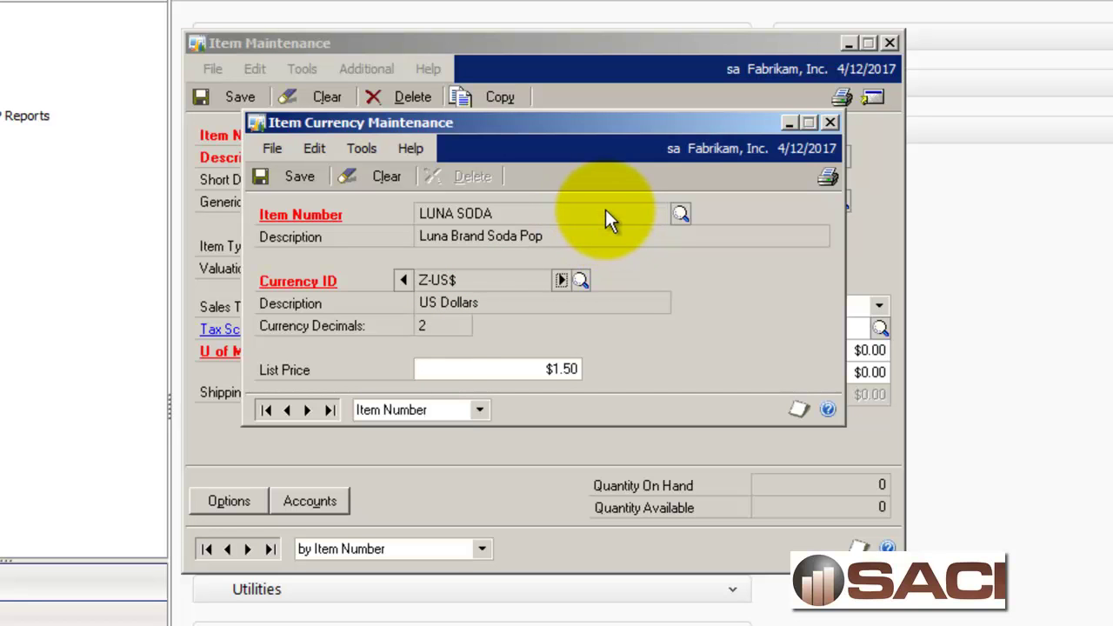
left_click(831, 121)
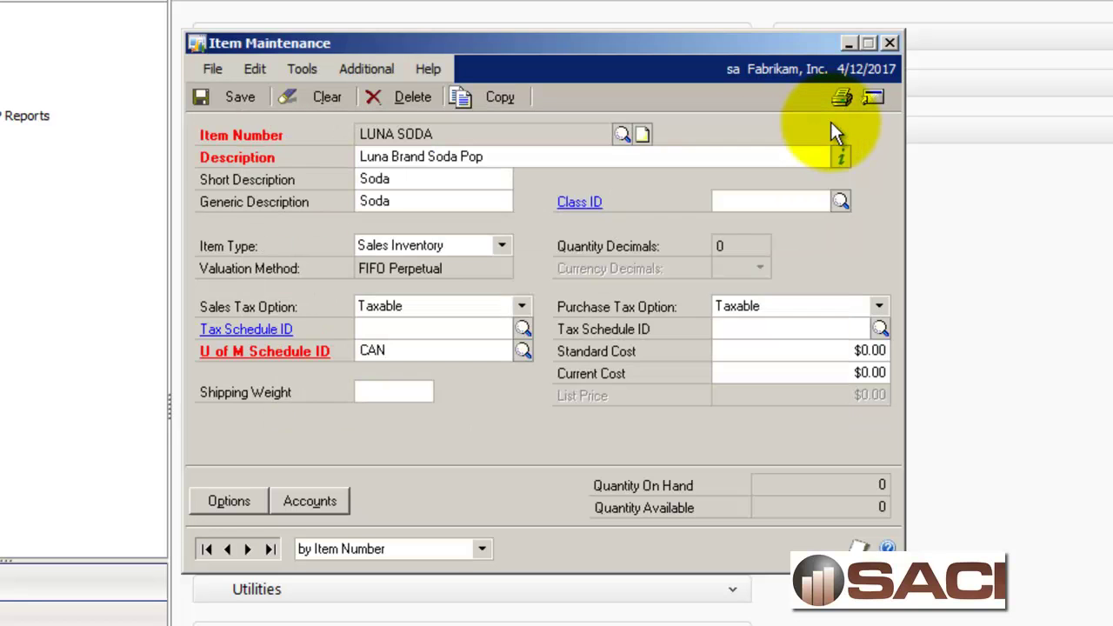
Start a new purchase order in Purchasing with Office Specialists as the vendor.
left_click(891, 43)
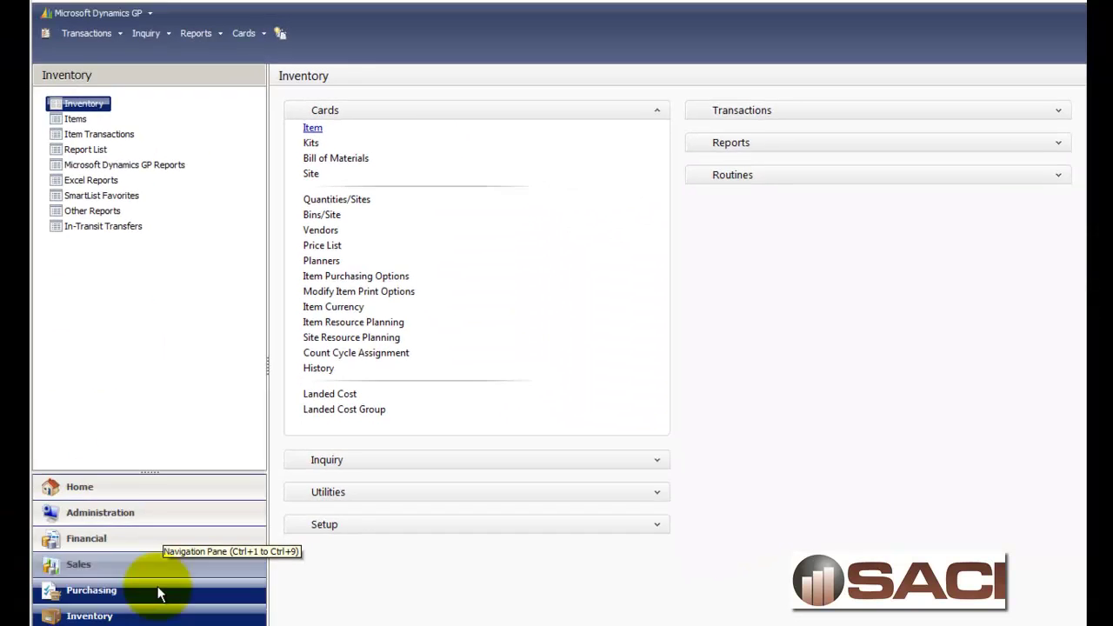
left_click(157, 586)
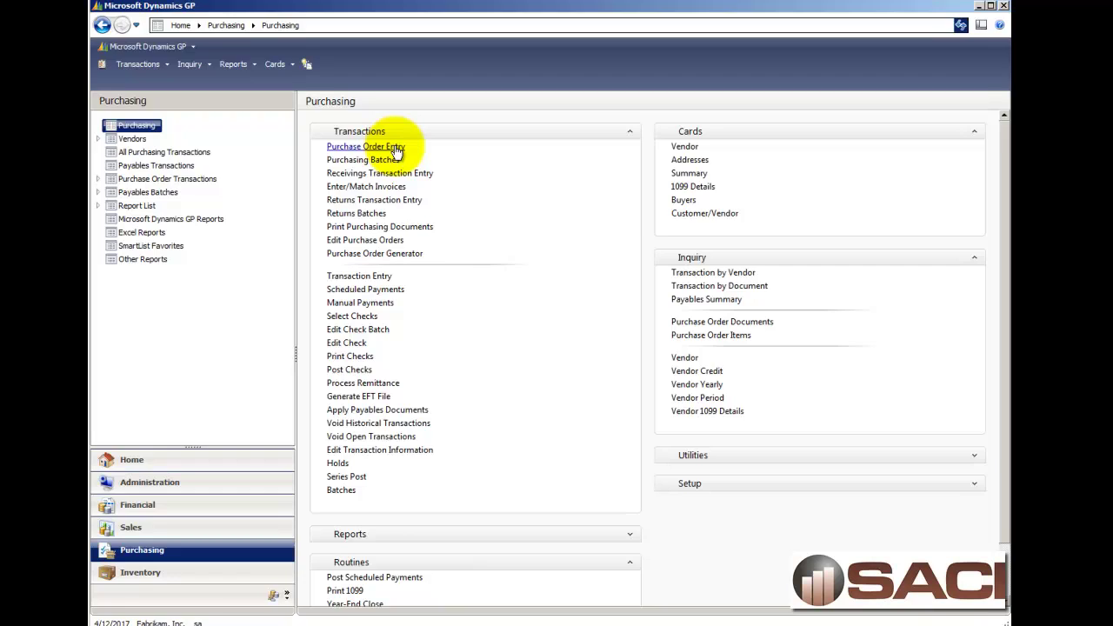
left_click(395, 148)
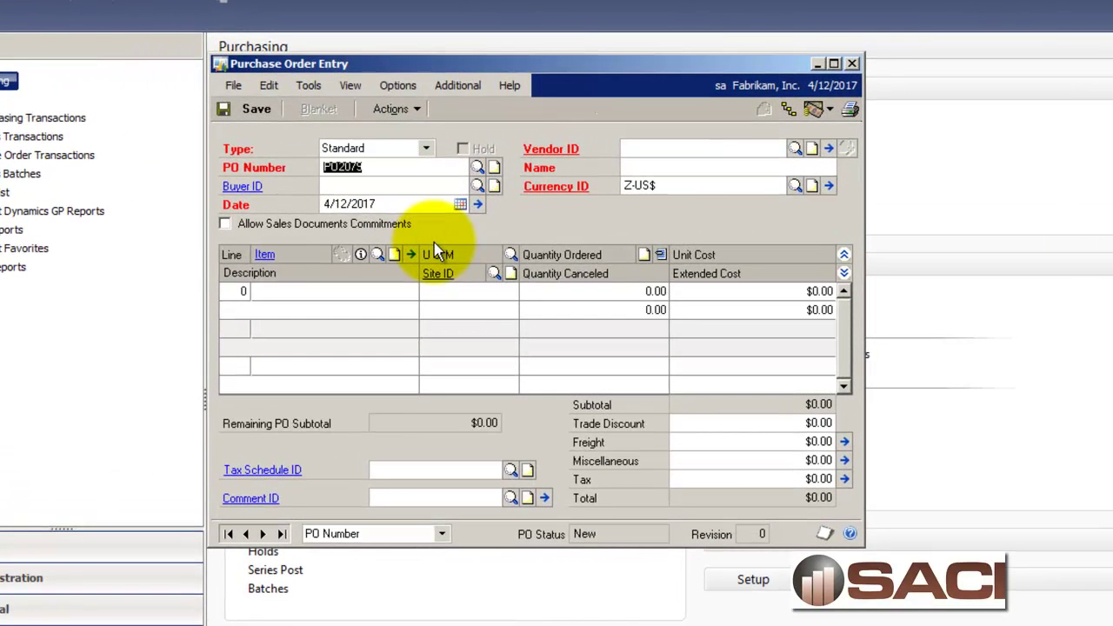
key("Tab")
key("Tab")
key("Tab")
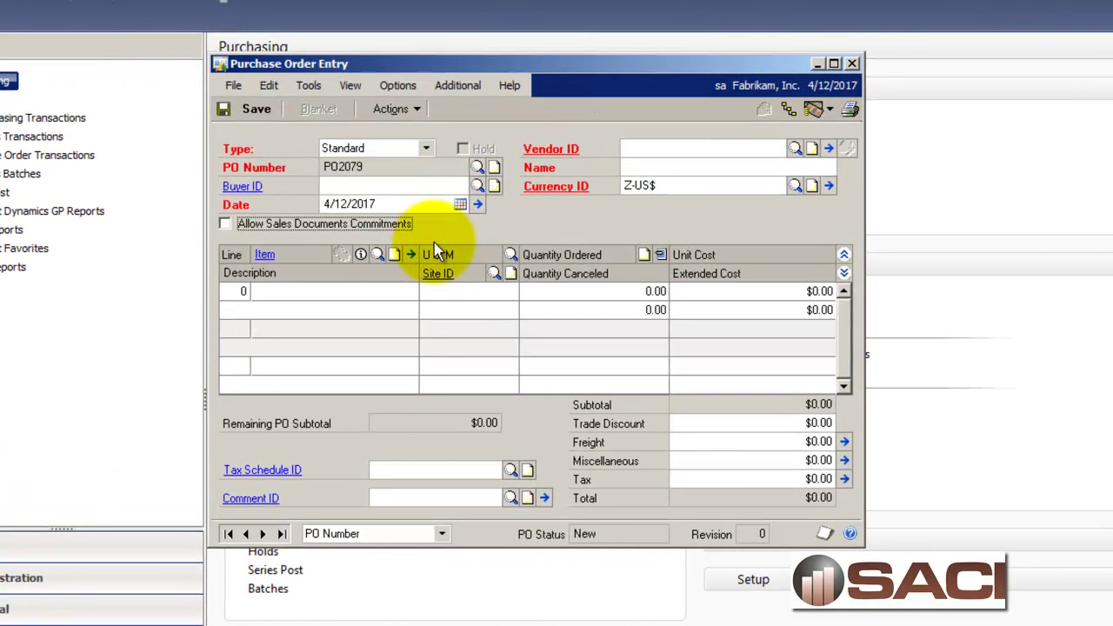
key("Tab")
type("OFF")
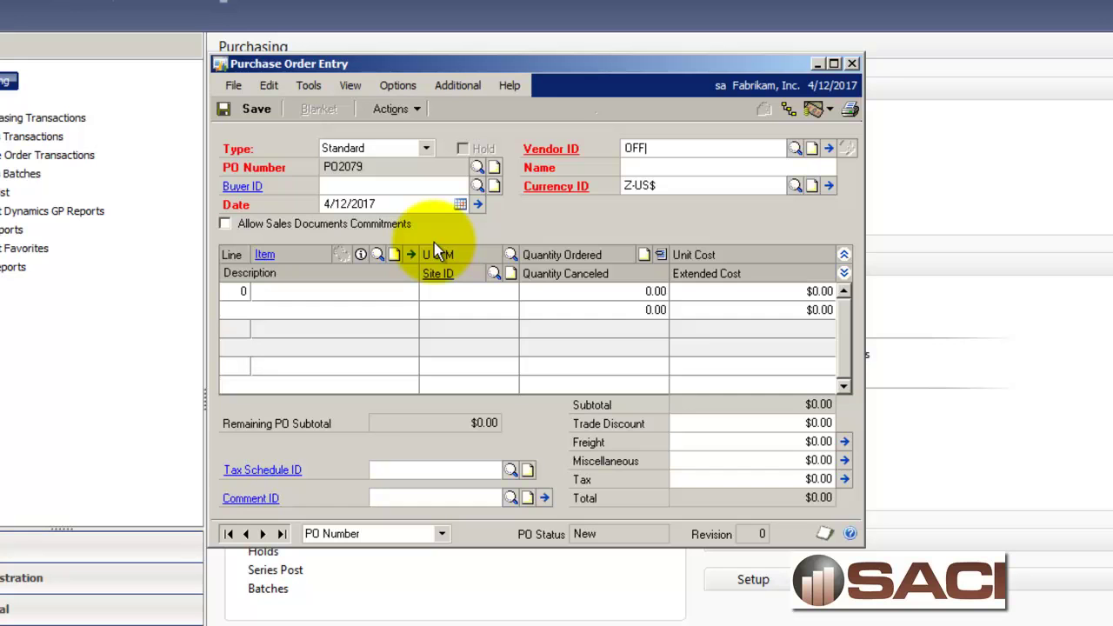
key("Tab")
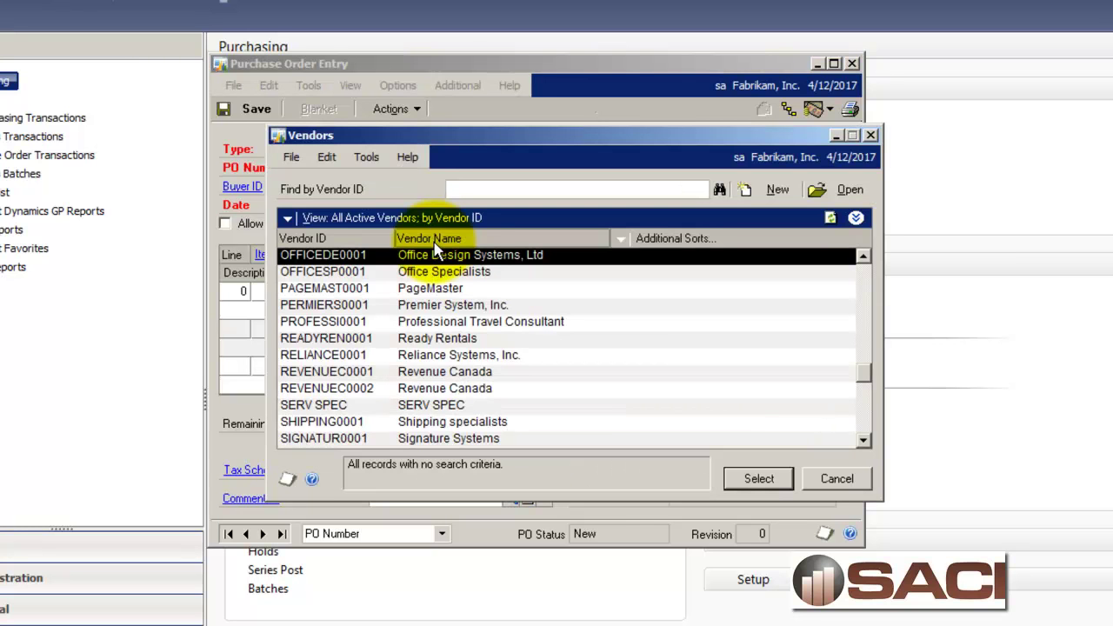
key("Down")
key("Return")
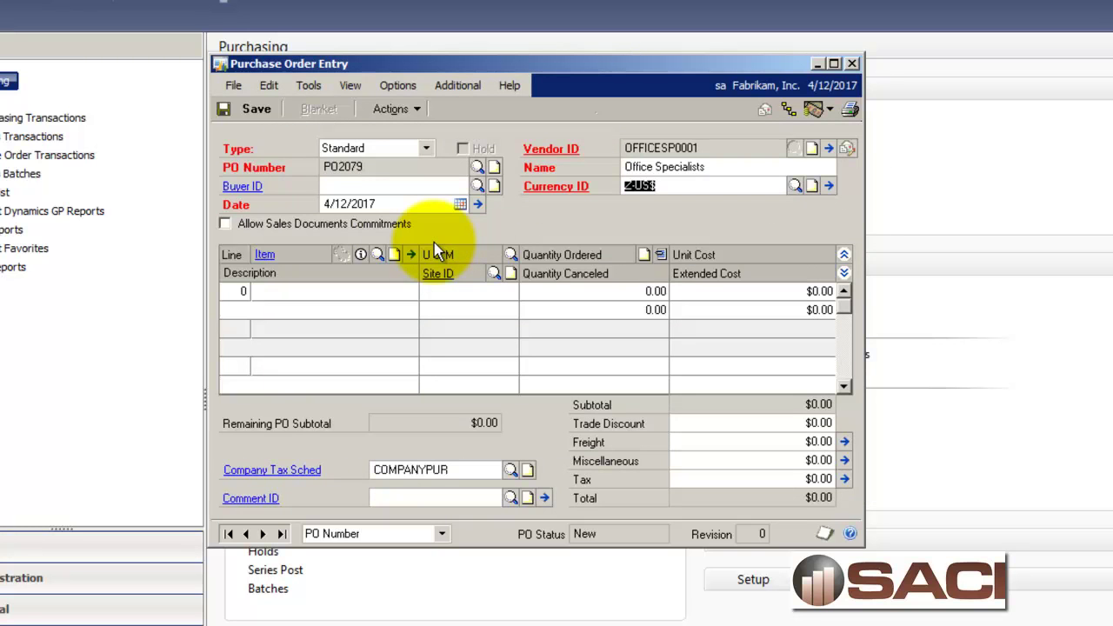
Add a LUNA SODA line for 100 cases at a $15.99 unit cost.
key("Tab")
type("LU")
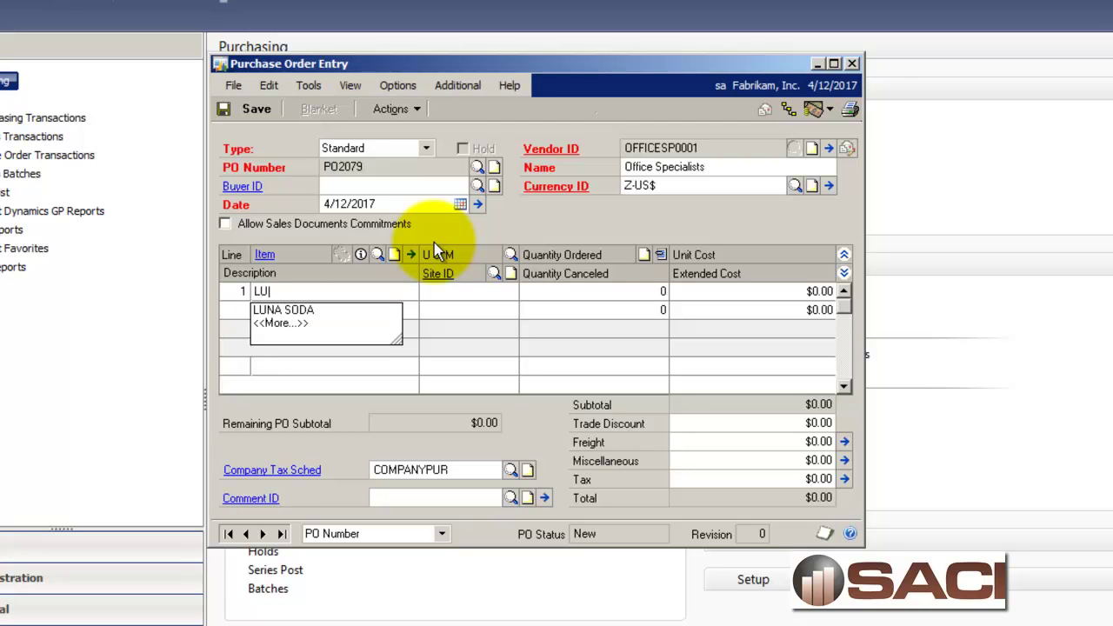
key("Down")
key("Tab")
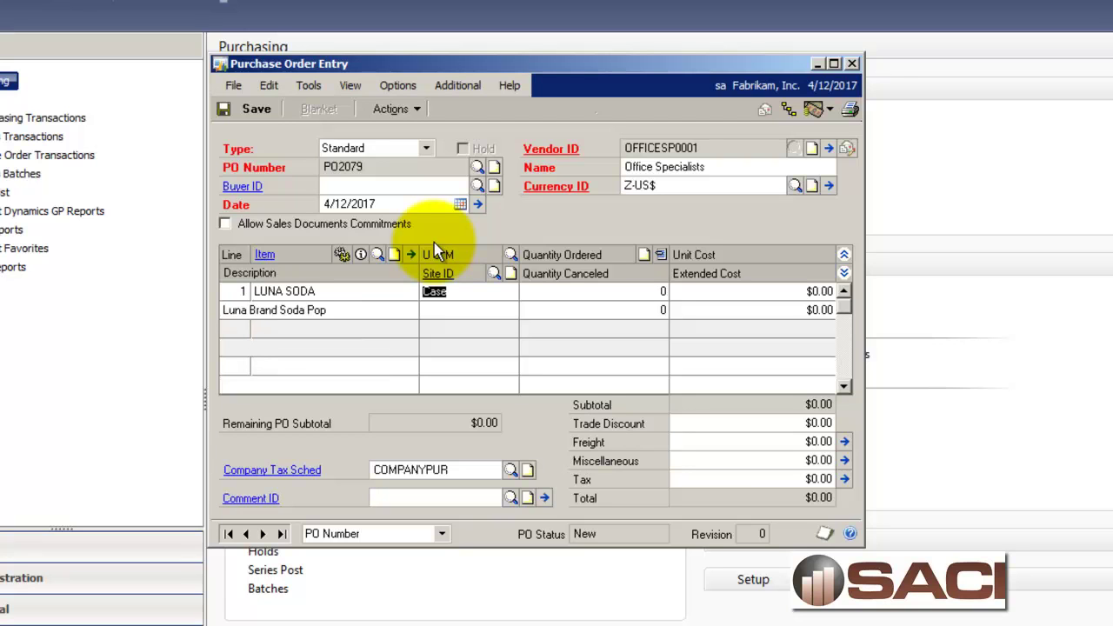
key("Tab")
type("1")
key("Tab")
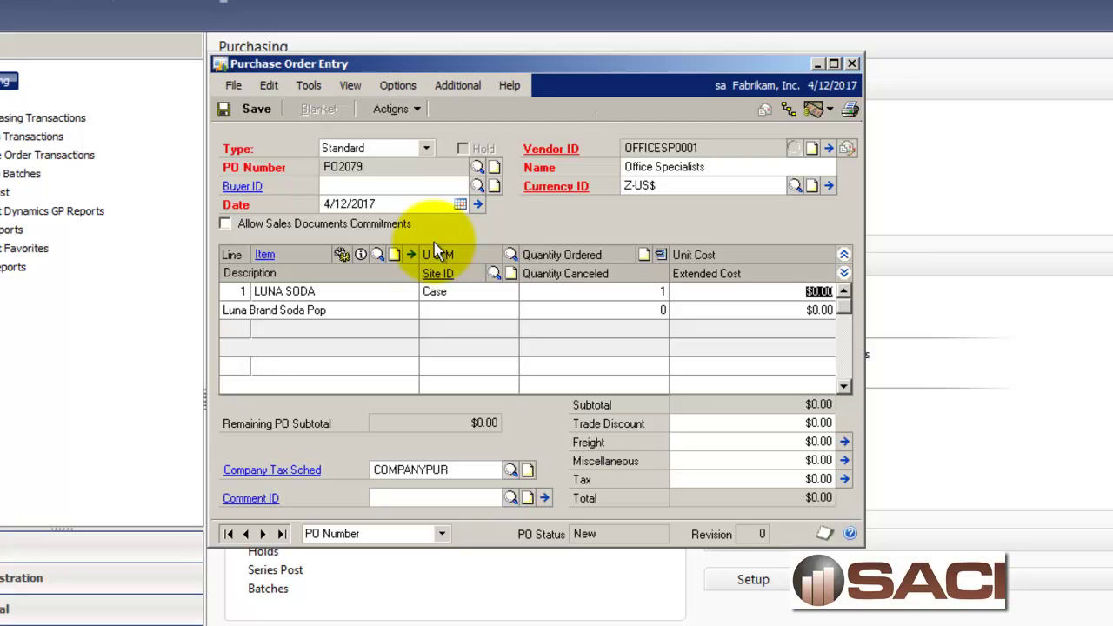
type("15.99")
key("shift+Tab")
type("100")
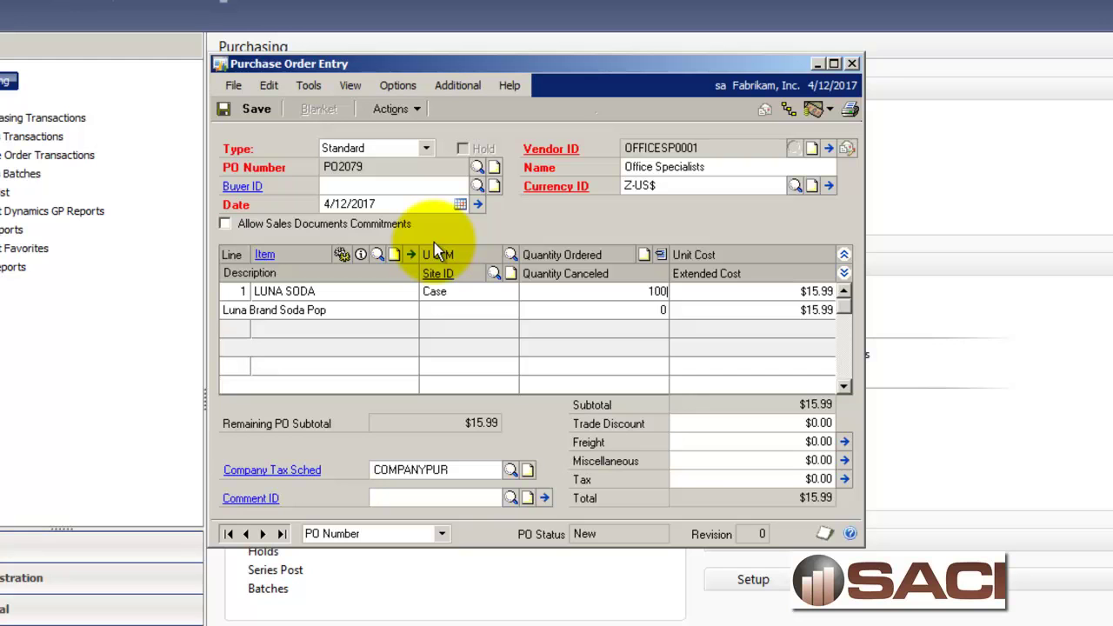
key("Tab")
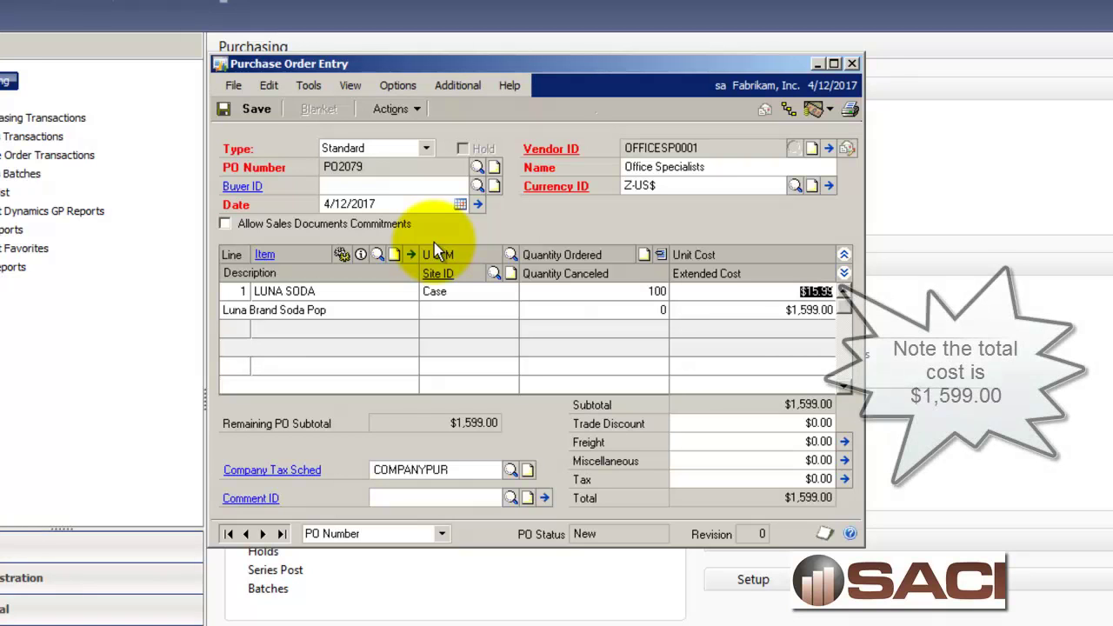
Set the line's site to WAREHOUSE and save the $1,599.00 order.
left_click(470, 311)
type("W")
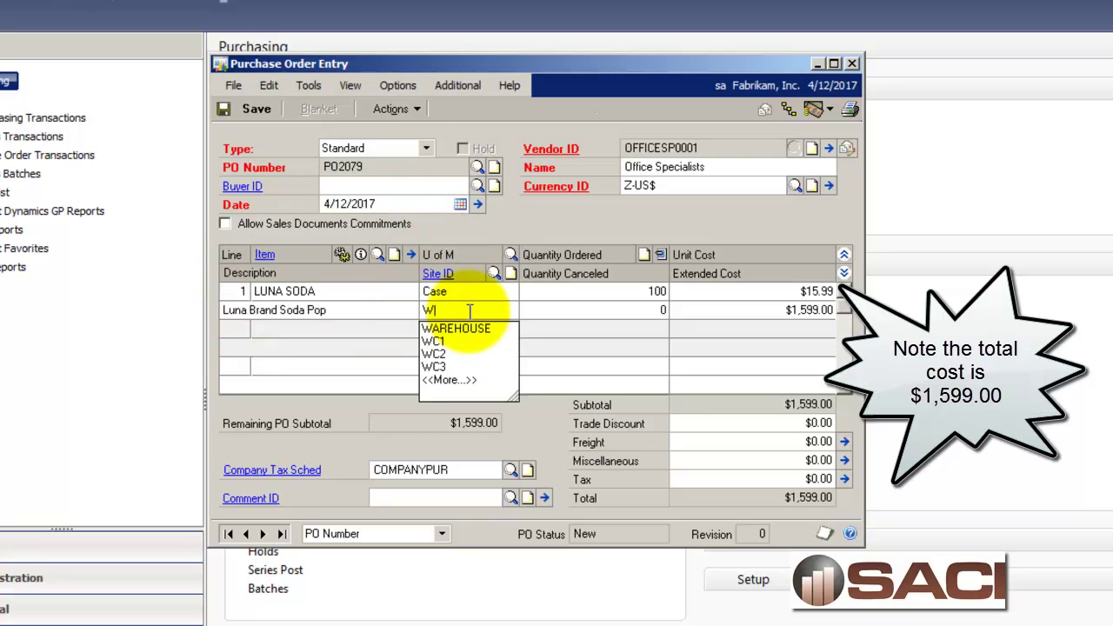
key("Tab")
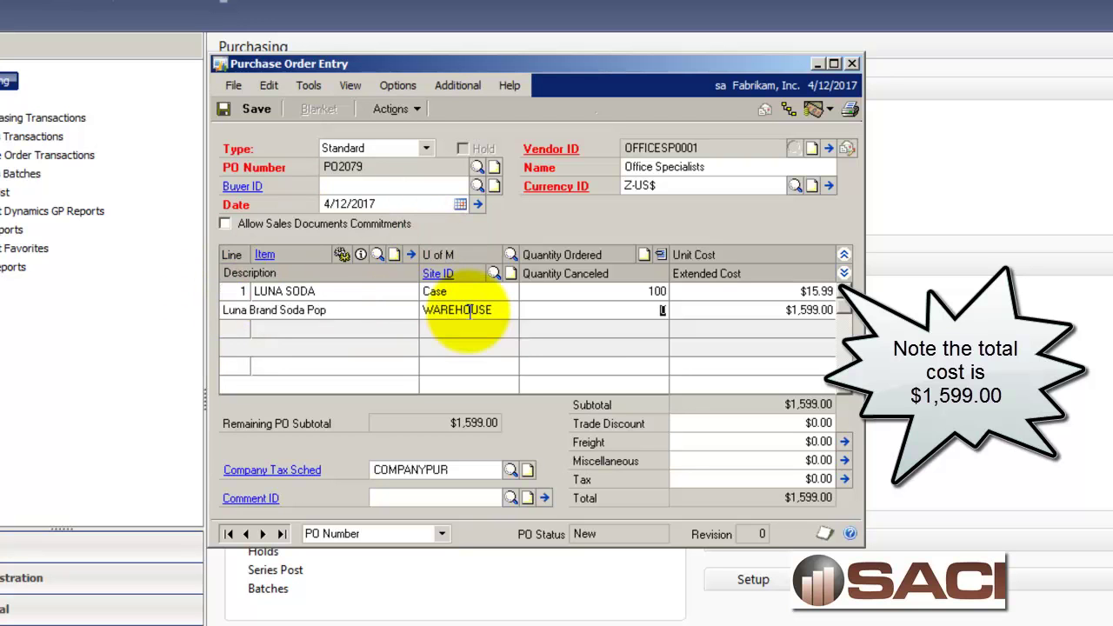
left_click(266, 112)
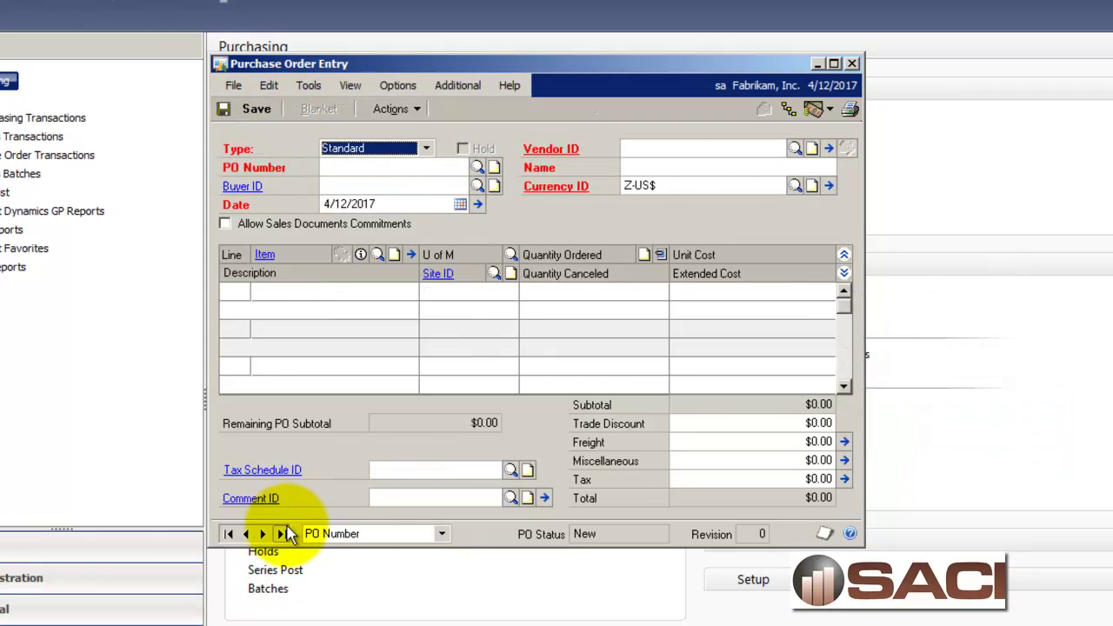
Reopen the saved PO, receive its LUNA SODA line, and insert lot A41217 for all 2,400 cans.
left_click(282, 534)
left_click(394, 110)
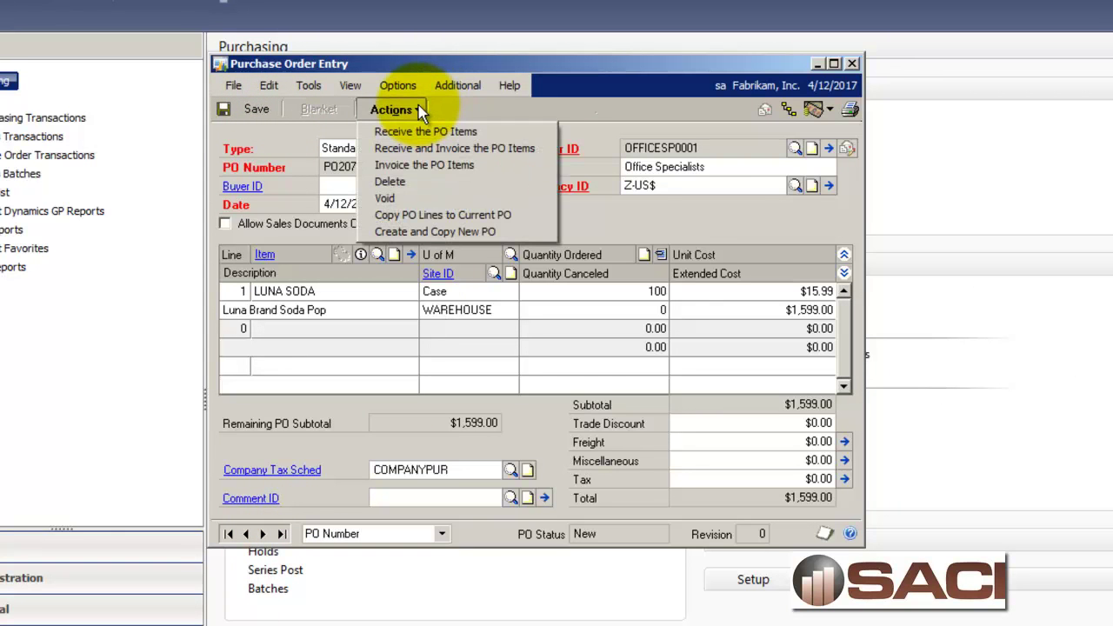
left_click(425, 150)
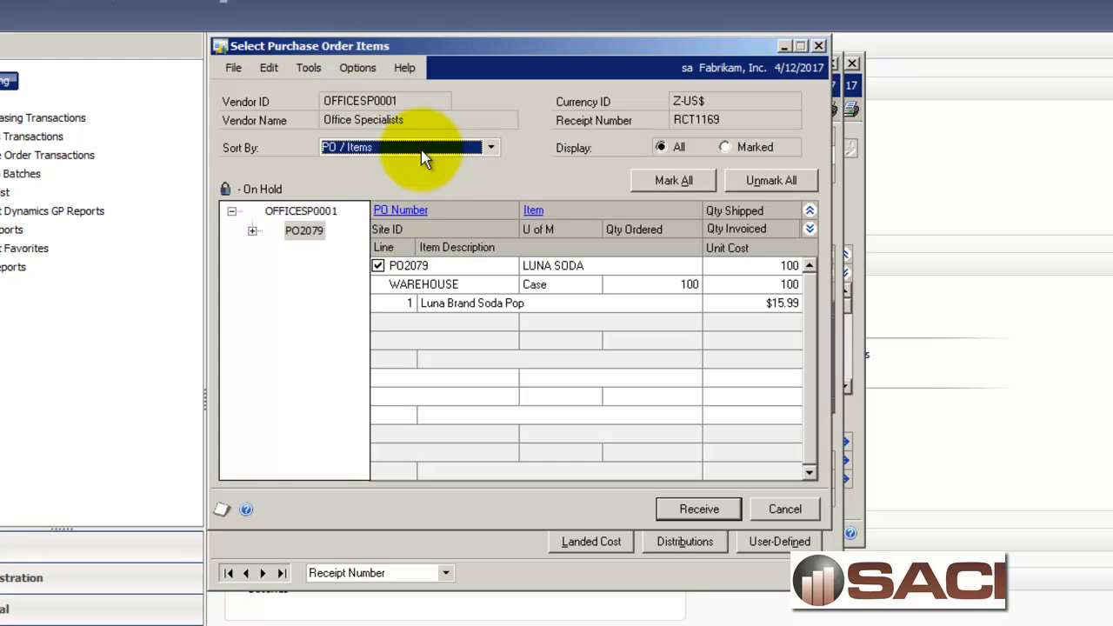
left_click(712, 506)
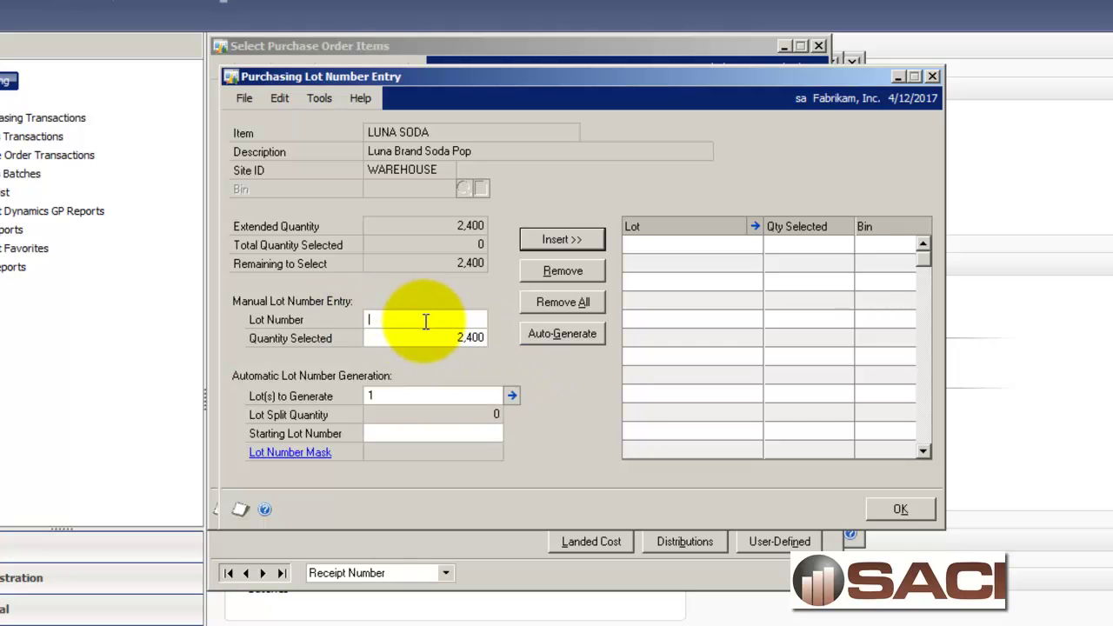
type("A41217")
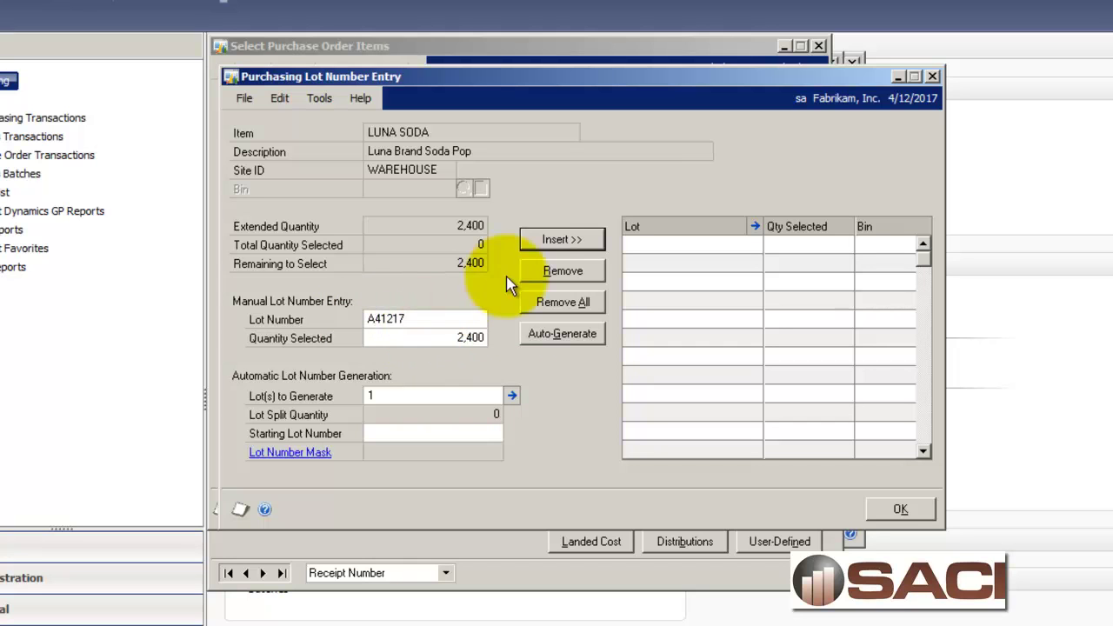
left_click(573, 236)
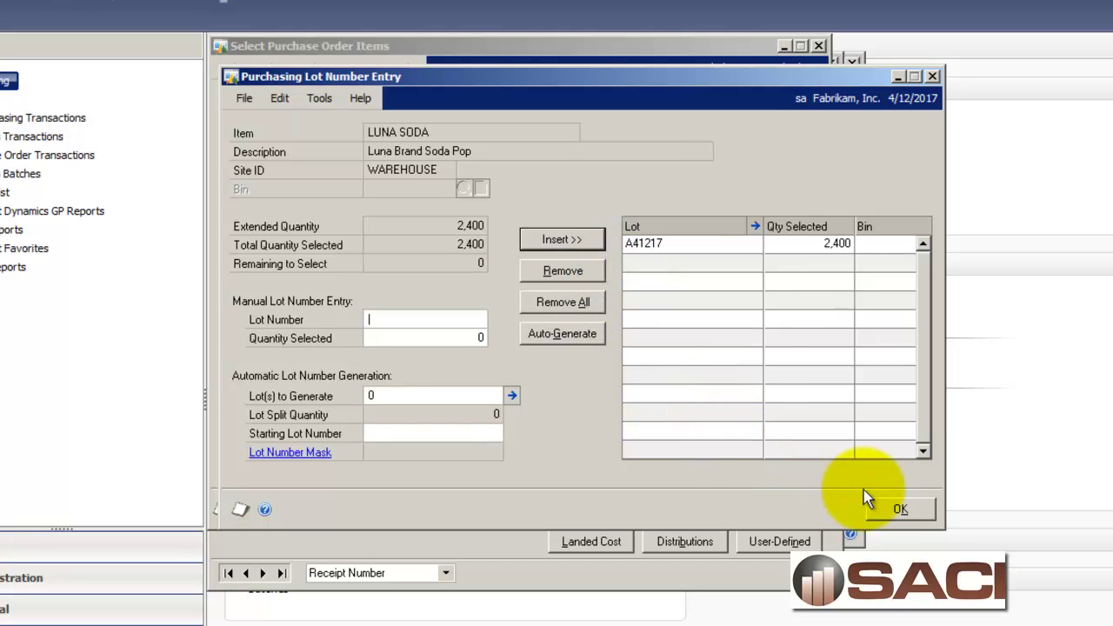
Confirm the lot and post the receipt with the vendor's invoice number as document number.
left_click(899, 509)
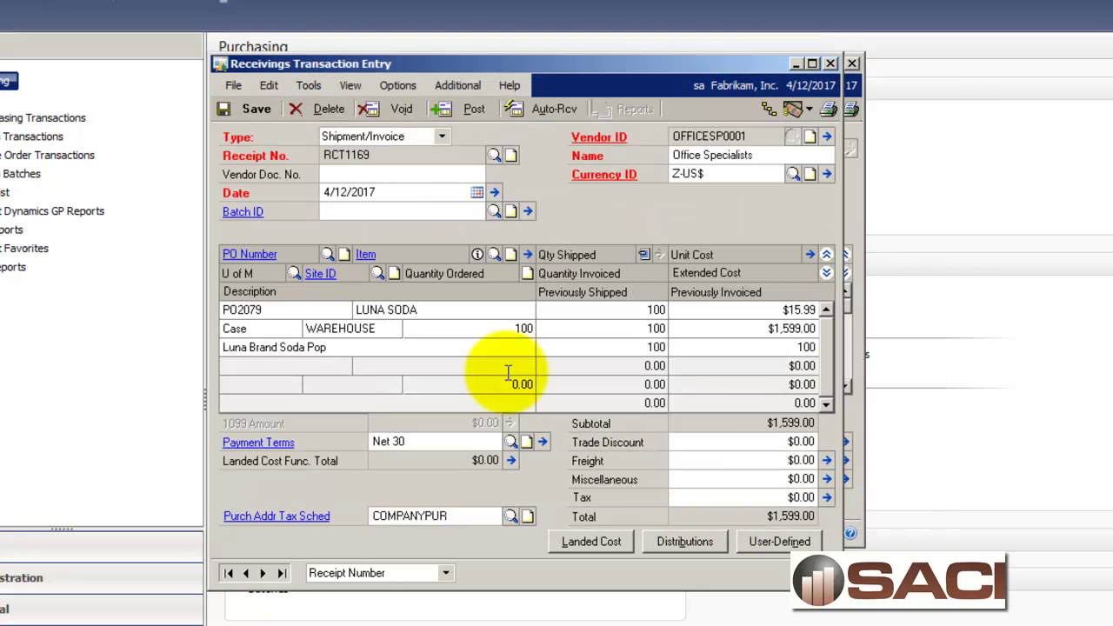
left_click(472, 113)
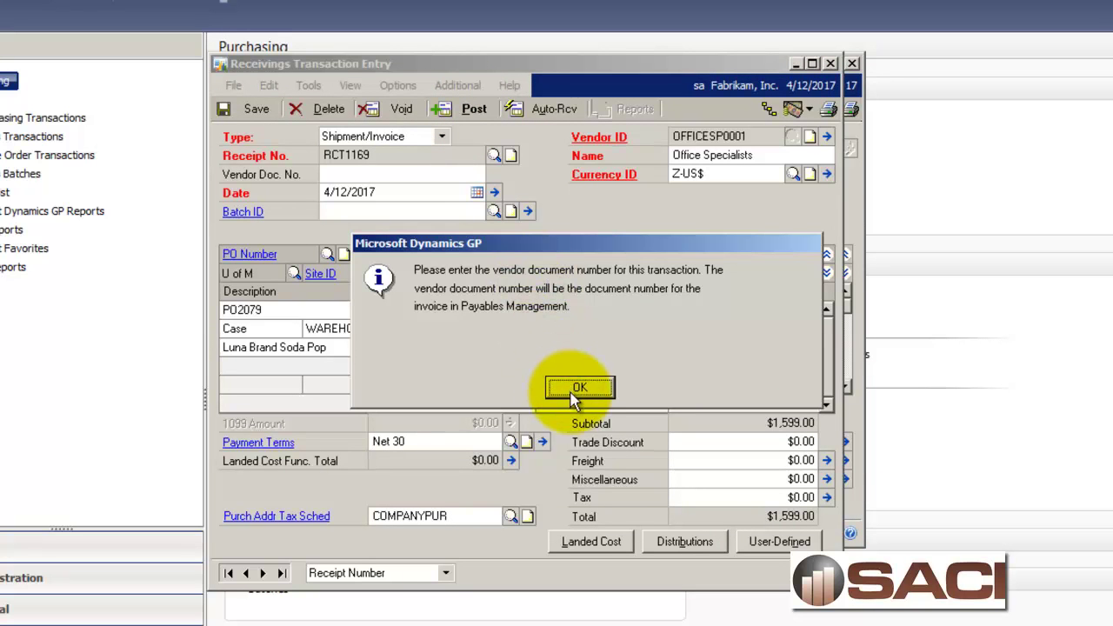
left_click(575, 388)
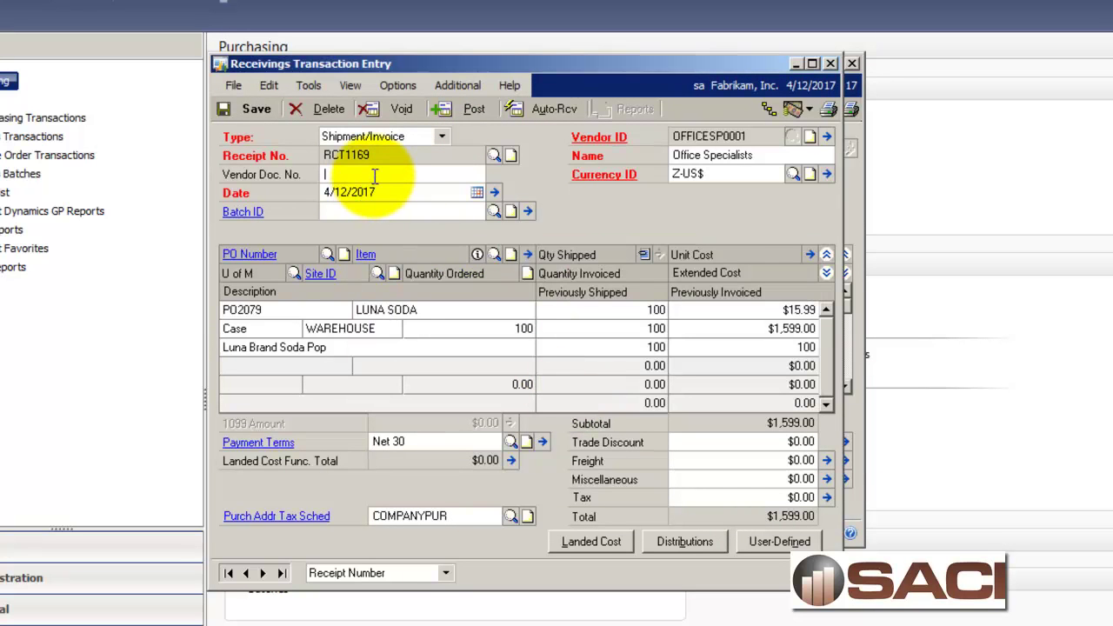
type("INV00011")
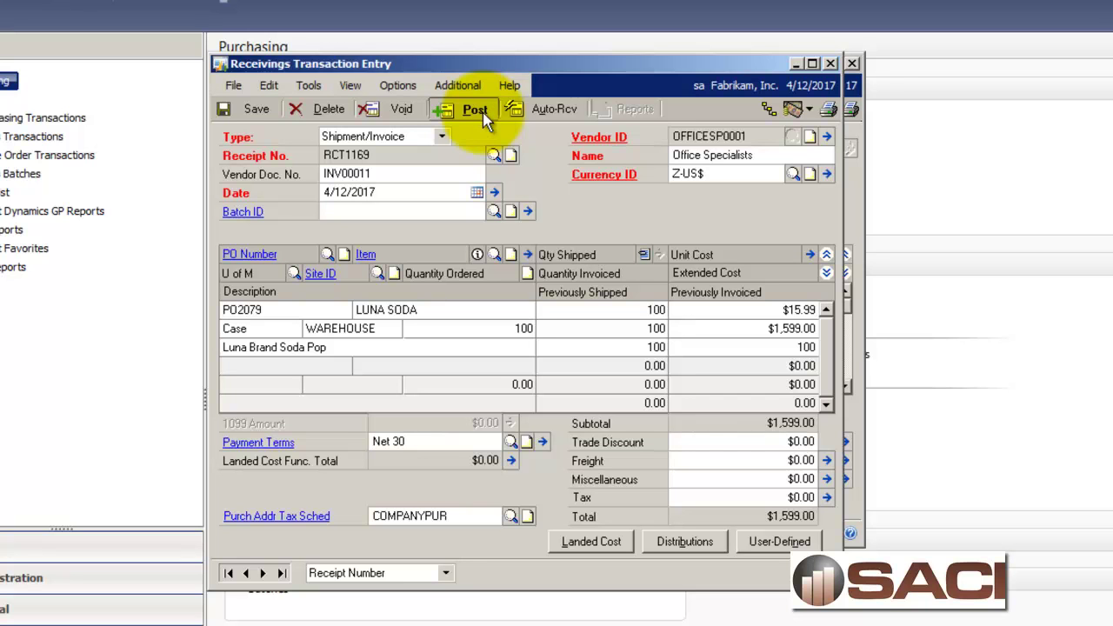
left_click(484, 110)
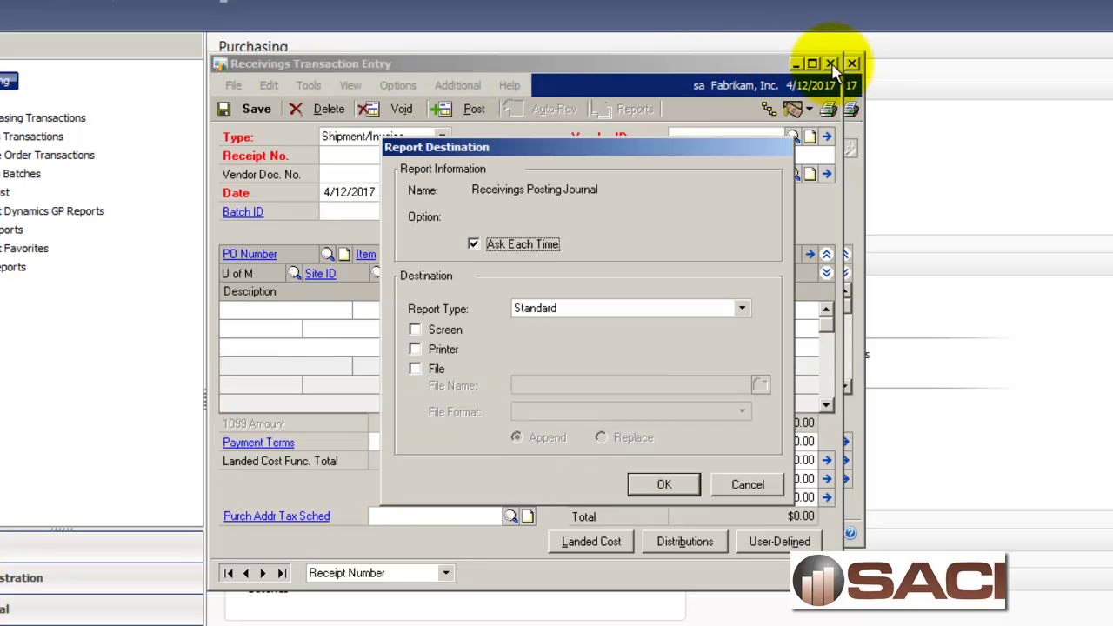
Skip all five posting reports without printing them.
left_click(749, 481)
left_click(749, 482)
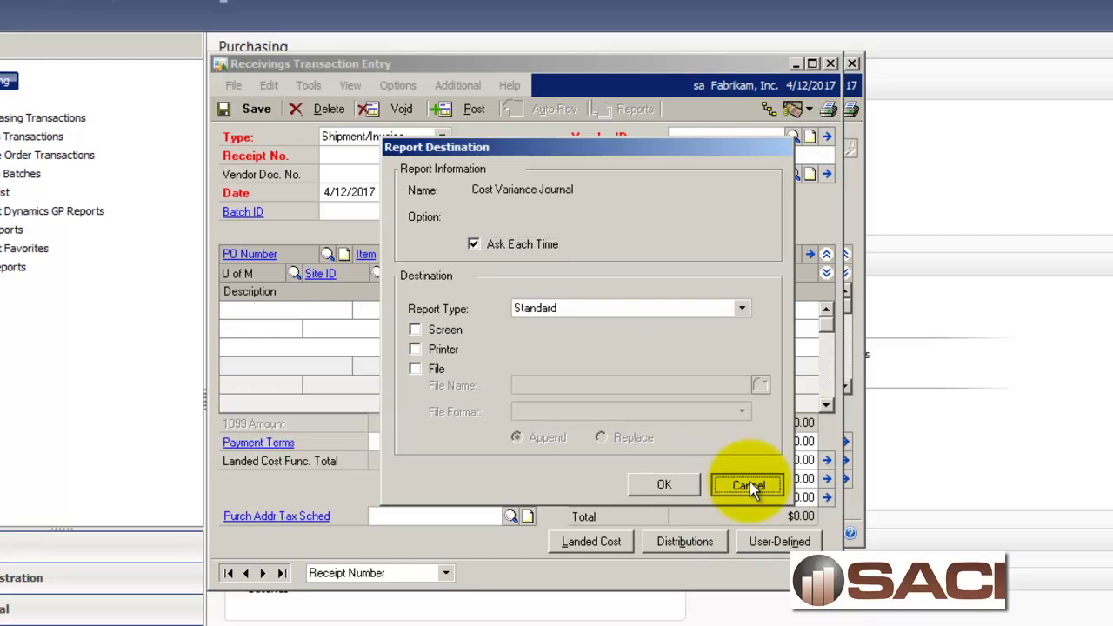
left_click(750, 482)
left_click(750, 482)
left_click(750, 482)
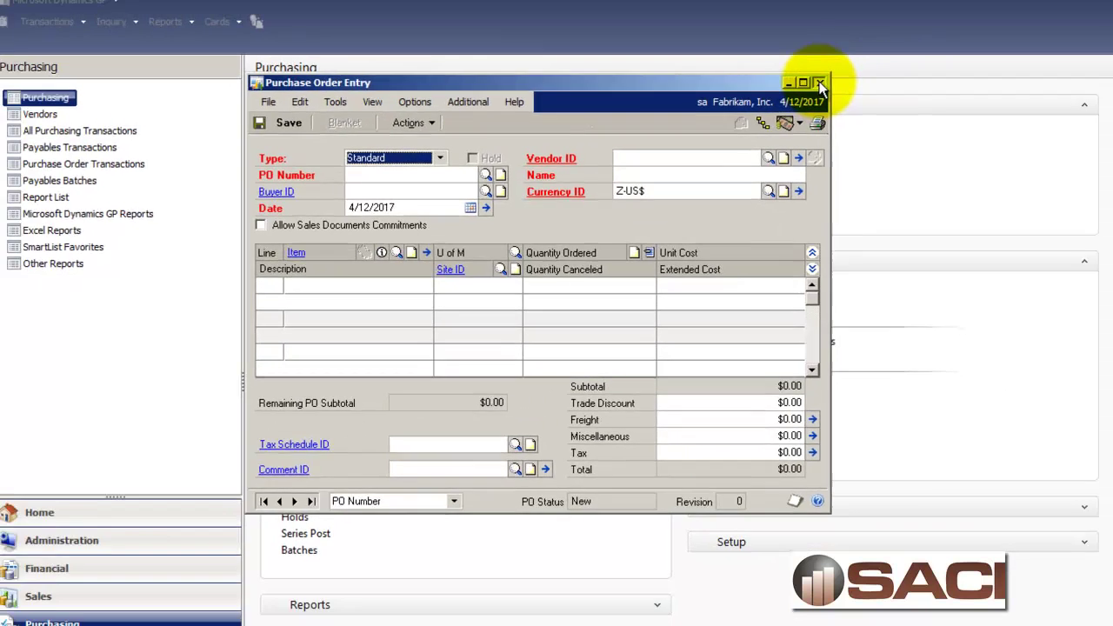
Close the purchase order and load LUNA SODA in the Inventory item card.
left_click(853, 64)
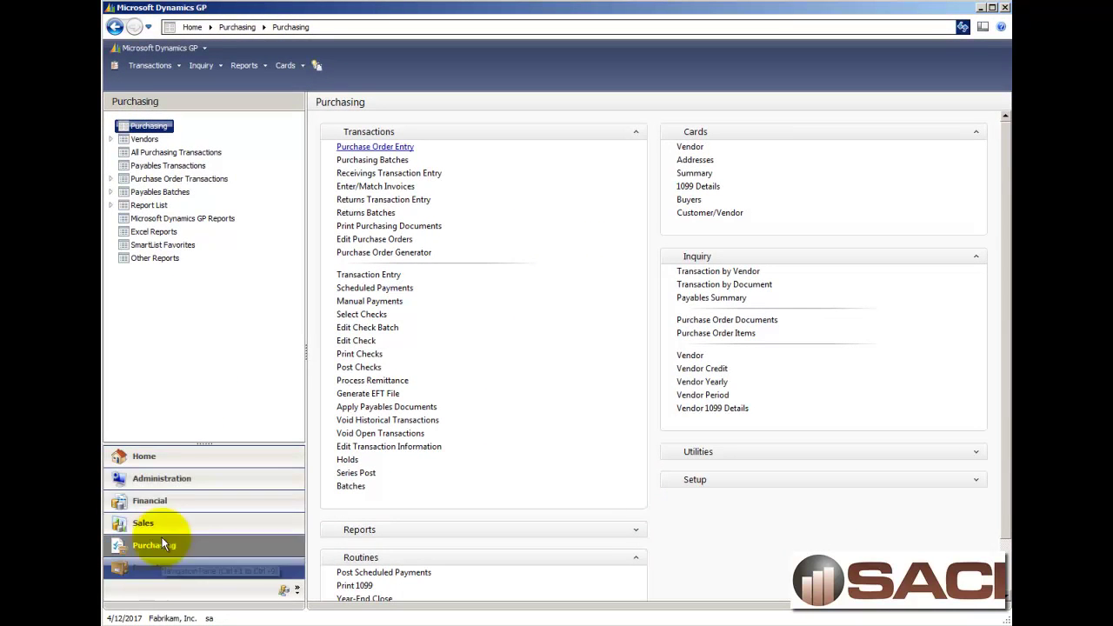
left_click(172, 563)
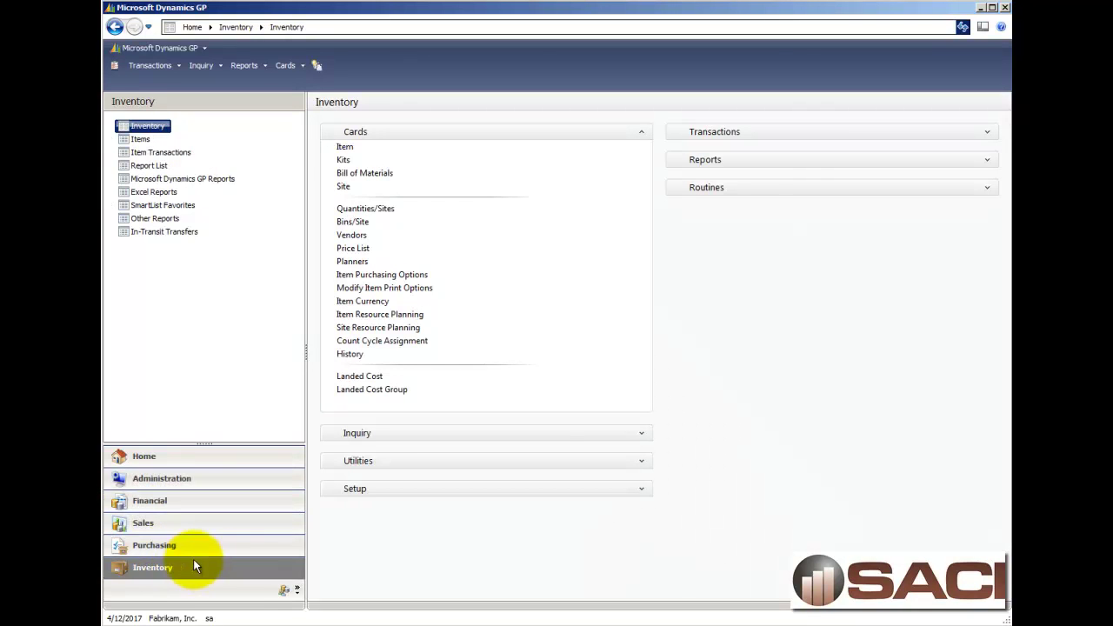
left_click(345, 147)
type("LU")
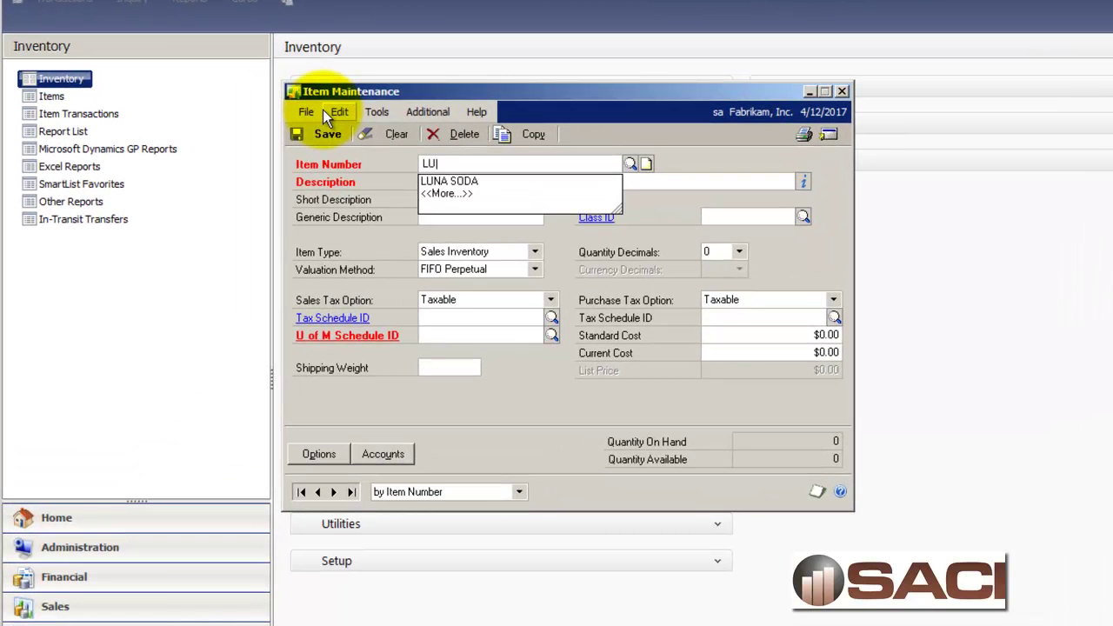
key("Down")
key("Tab")
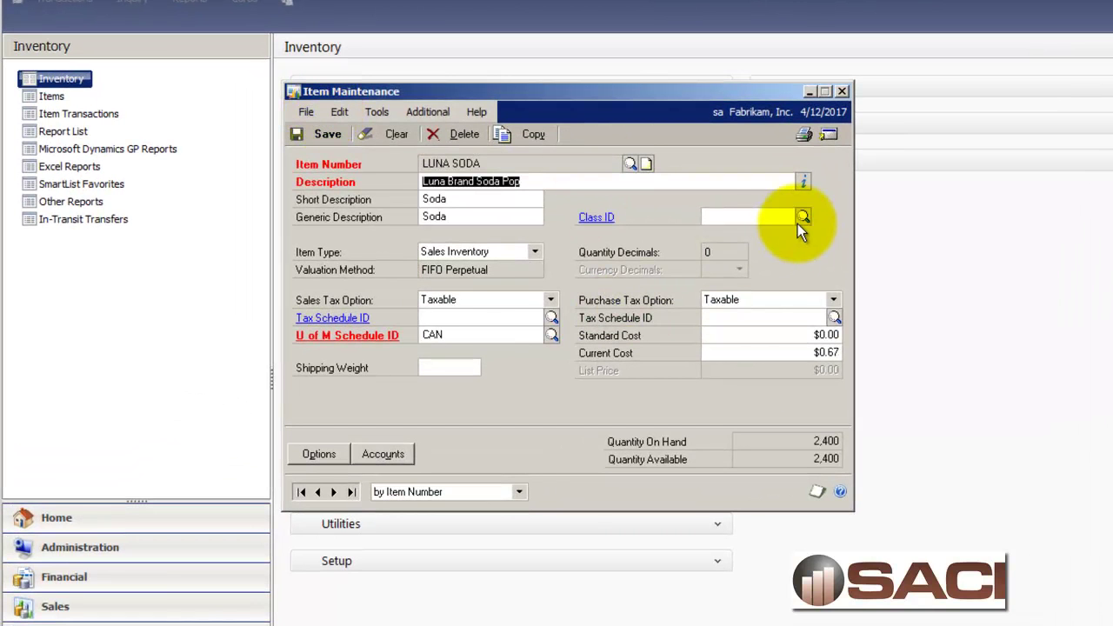
View LUNA SODA's WAREHOUSE quantities, confirming 2,400 on hand, then close both windows.
left_click(832, 136)
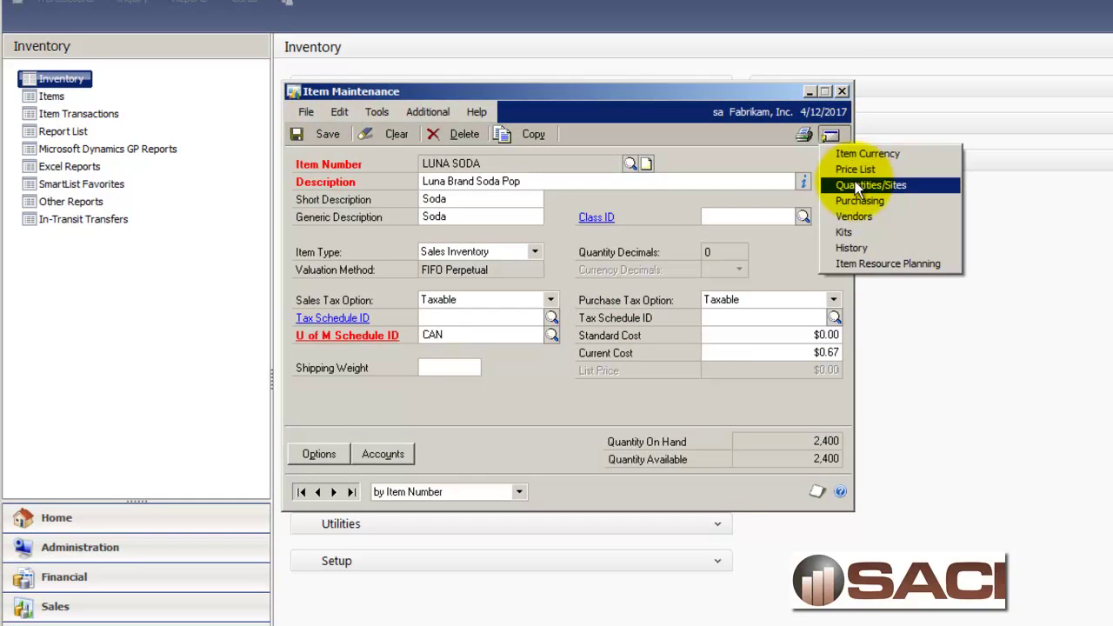
left_click(865, 185)
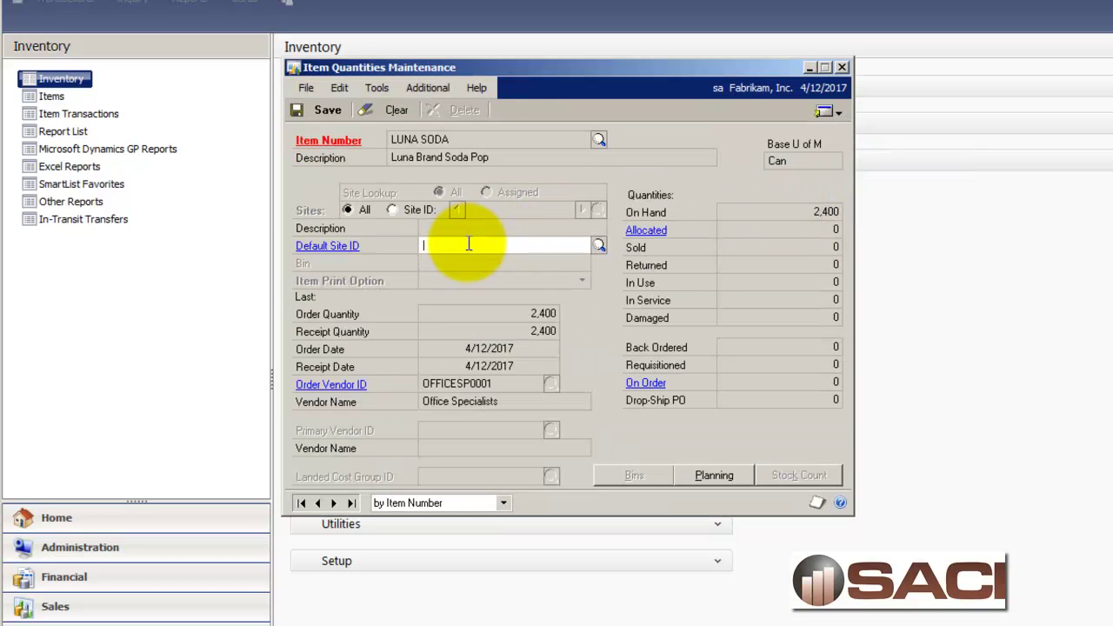
left_click(421, 212)
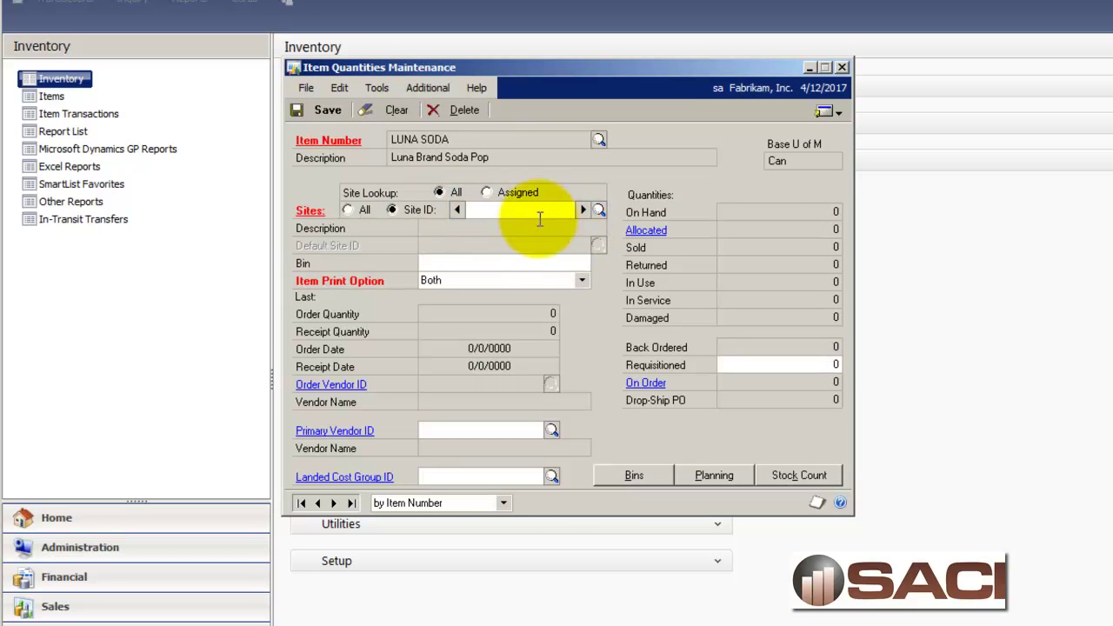
left_click(585, 210)
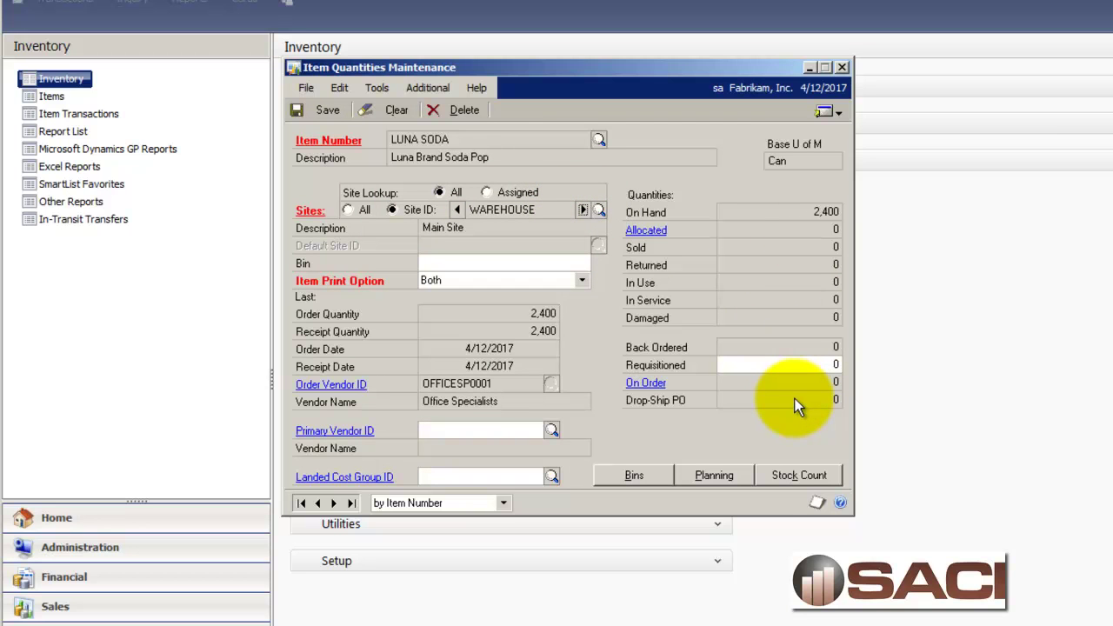
left_click(847, 72)
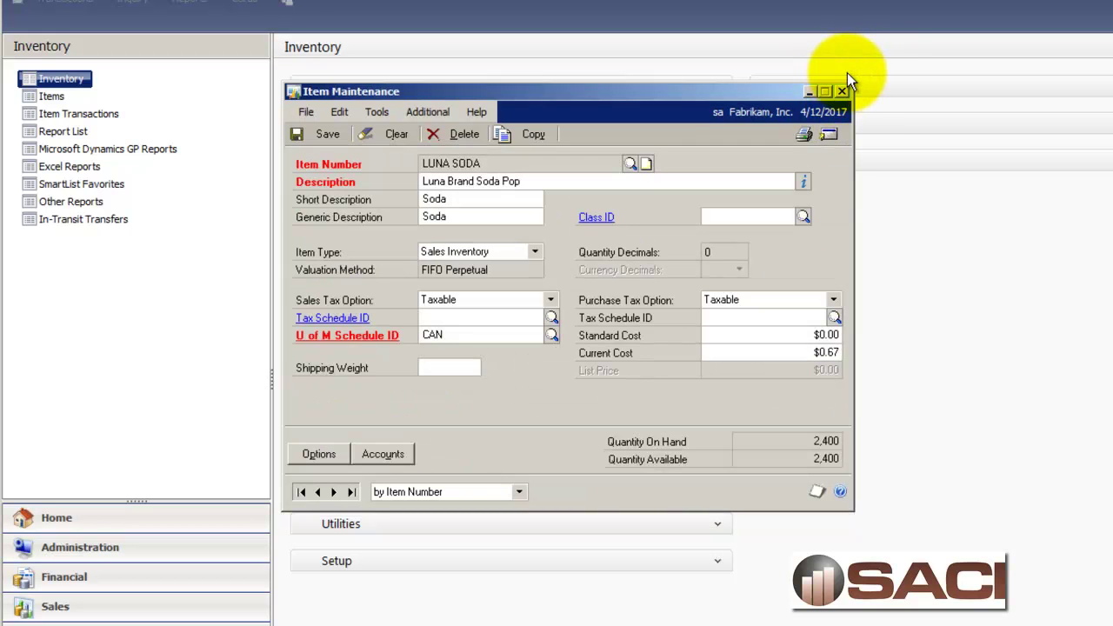
left_click(848, 74)
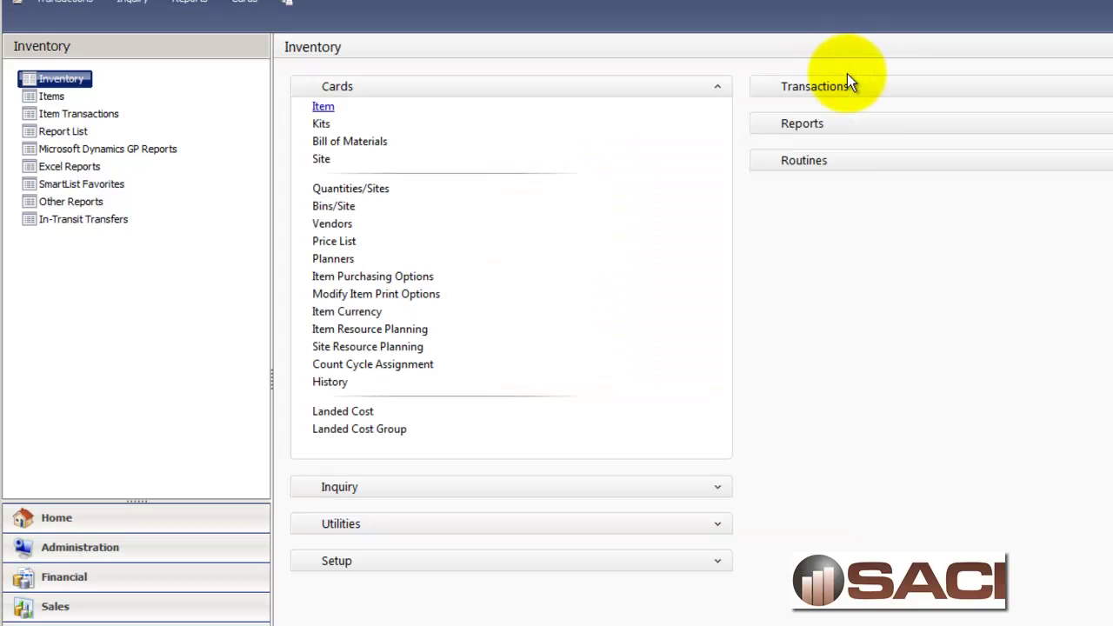
Open the Lots inquiry for LUNA SODA and expand its detail rows showing the $0.66 and $15.66 lots.
left_click(718, 487)
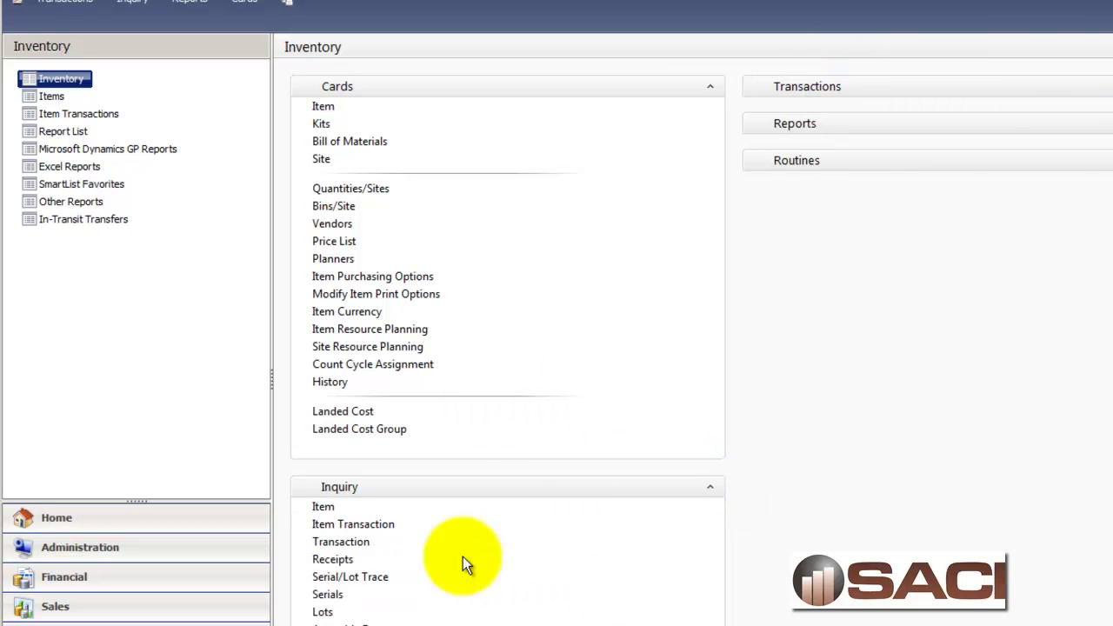
left_click(324, 612)
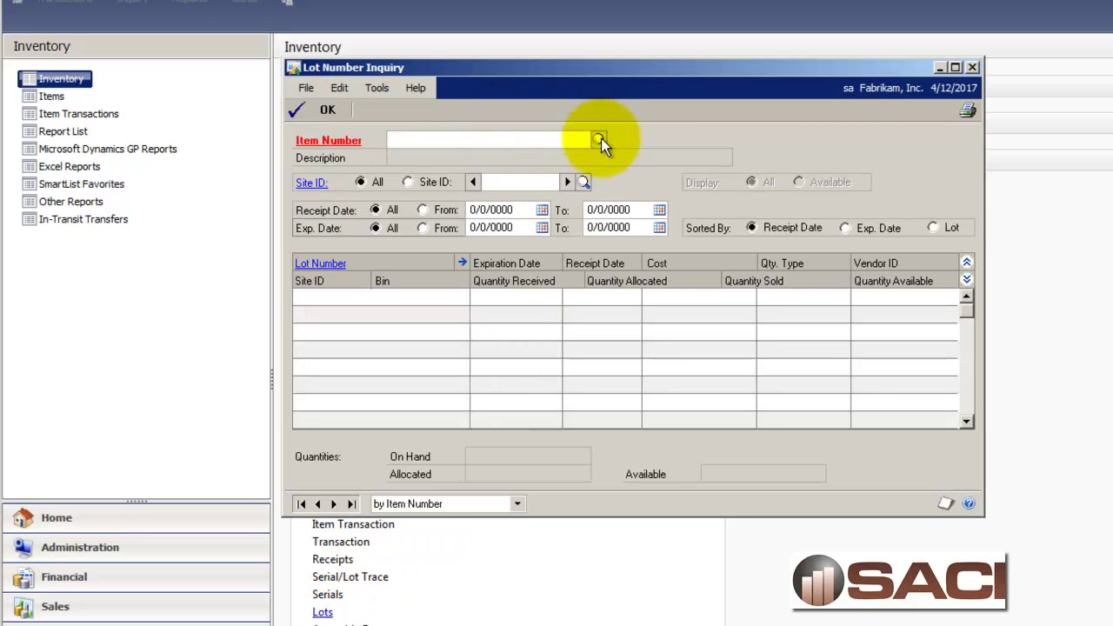
type("LU")
key("Down")
key("Return")
key("Tab")
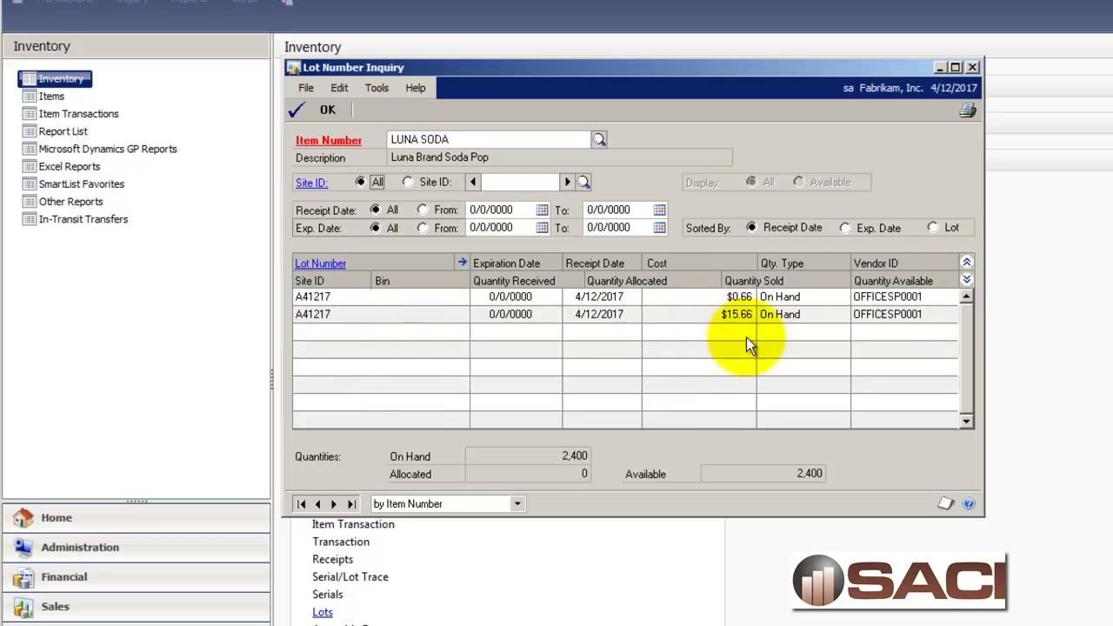
left_click(967, 280)
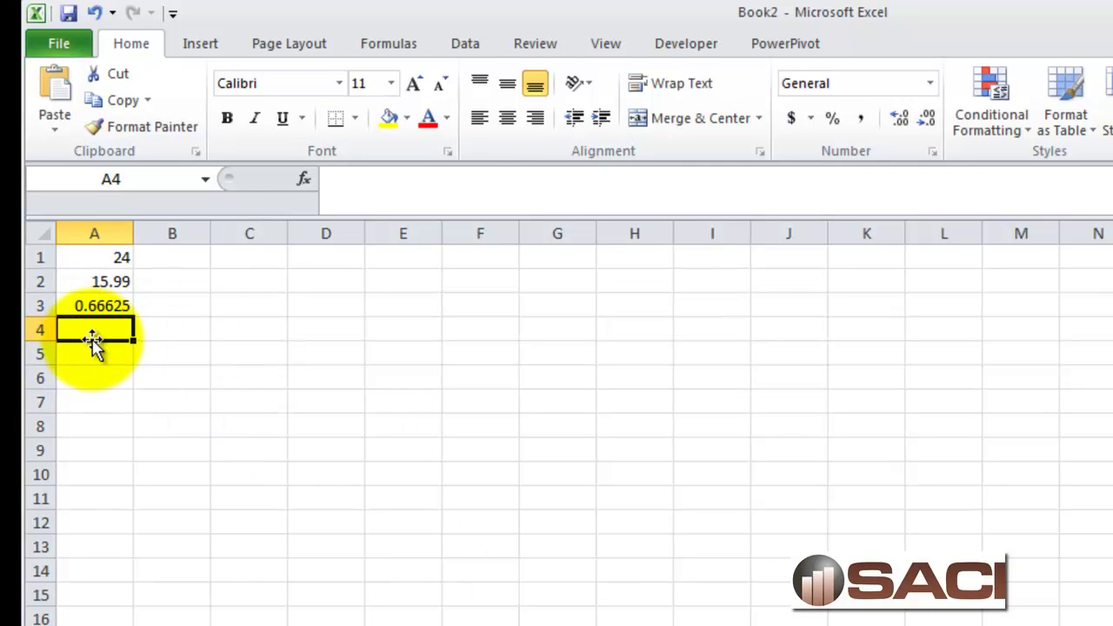
Enter 2399 and 0.66 in B1:B2 with =B1*B2 in B3.
left_click(200, 261)
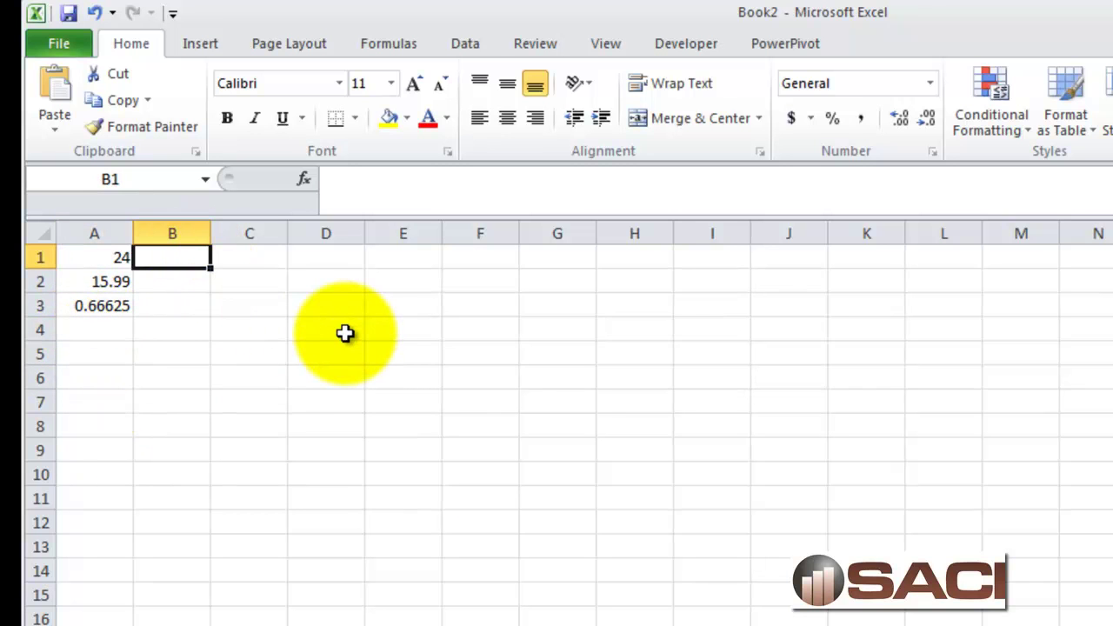
type("2300")
key("Return")
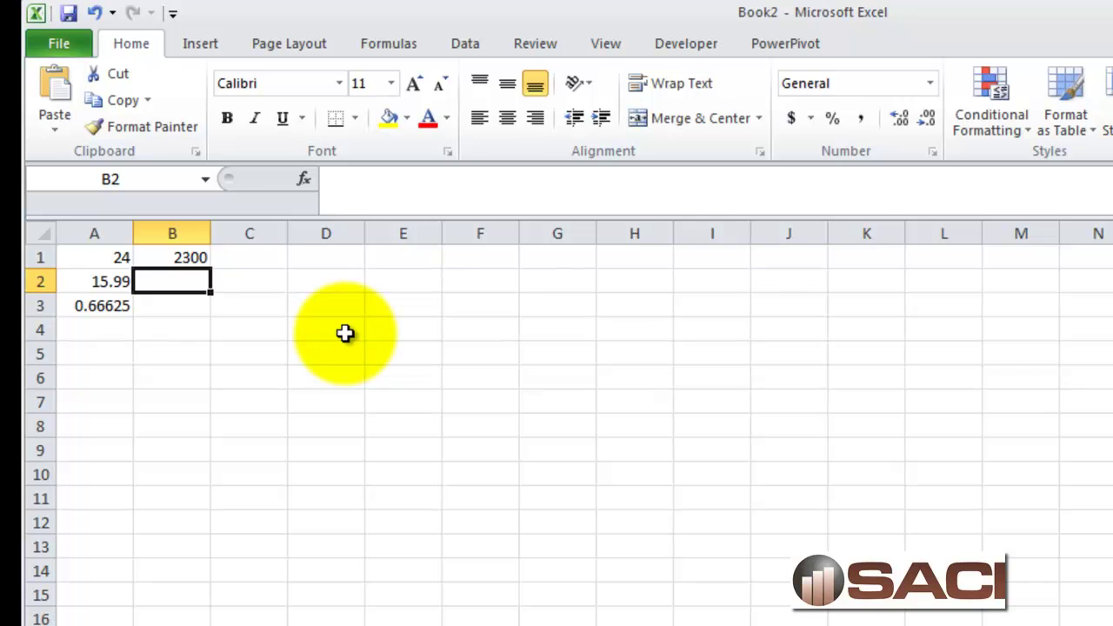
type(".66")
key("Return")
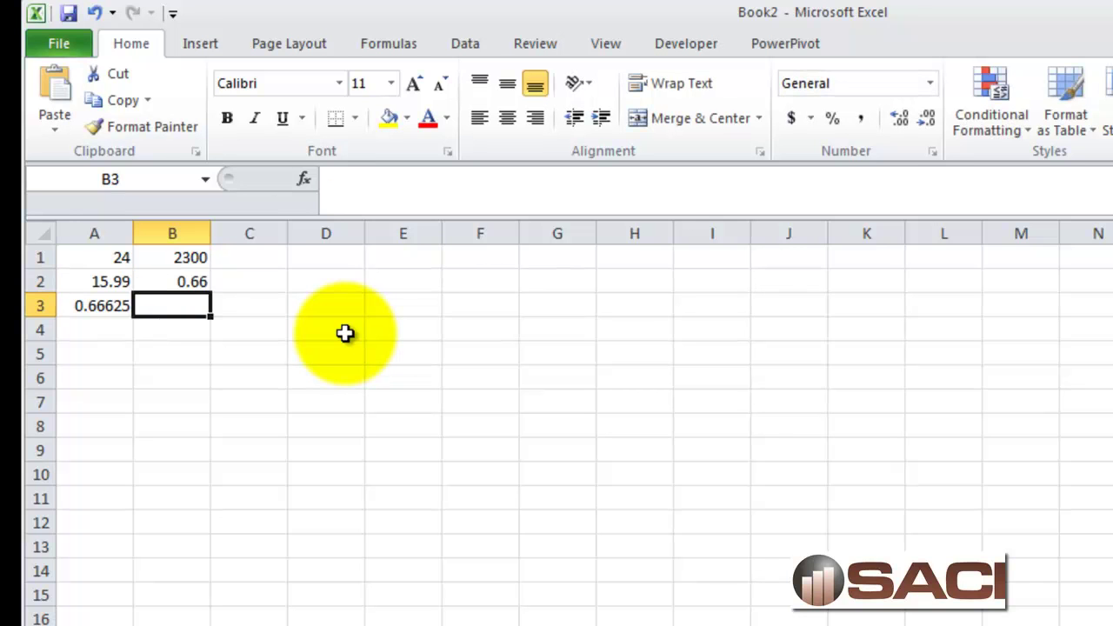
type("=")
key("Up")
key("Up")
type("*")
key("Up")
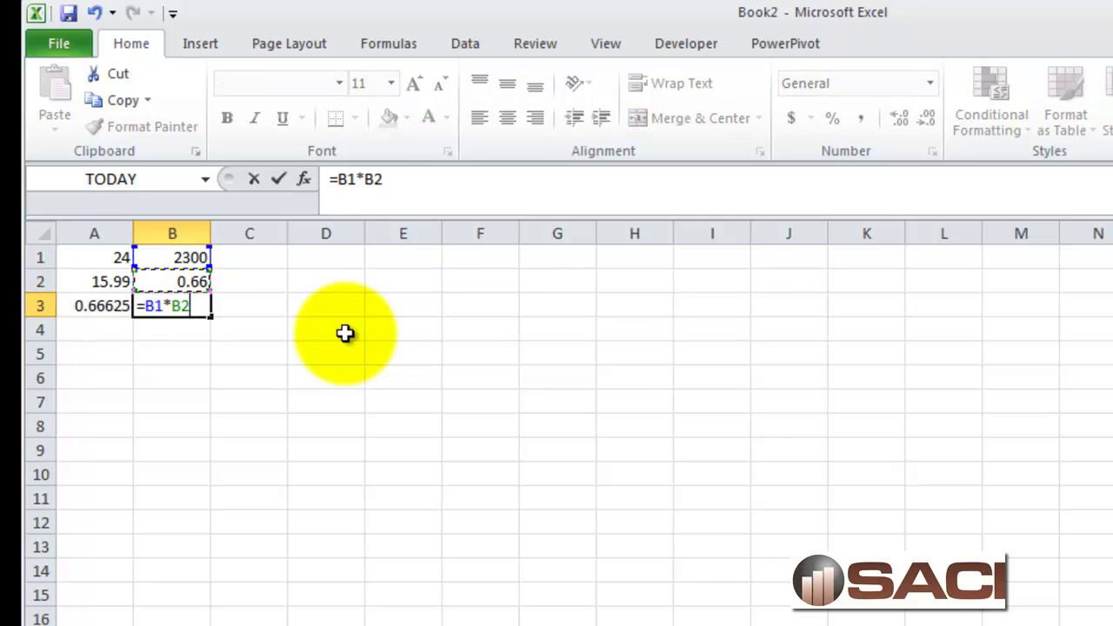
key("Return")
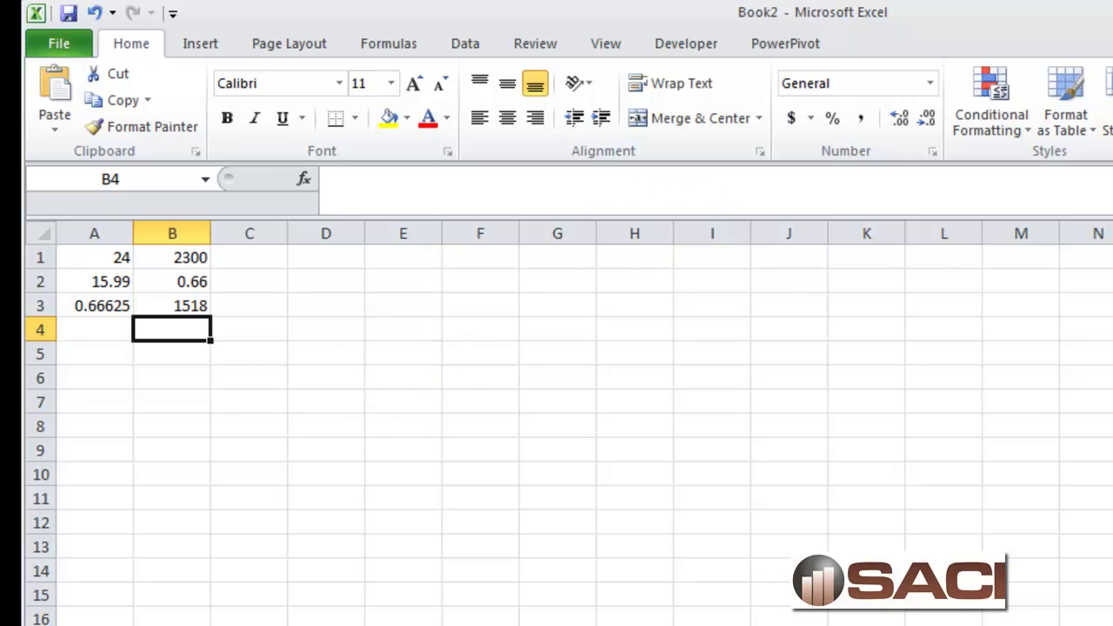
left_click(207, 257)
type("2399")
key("Return")
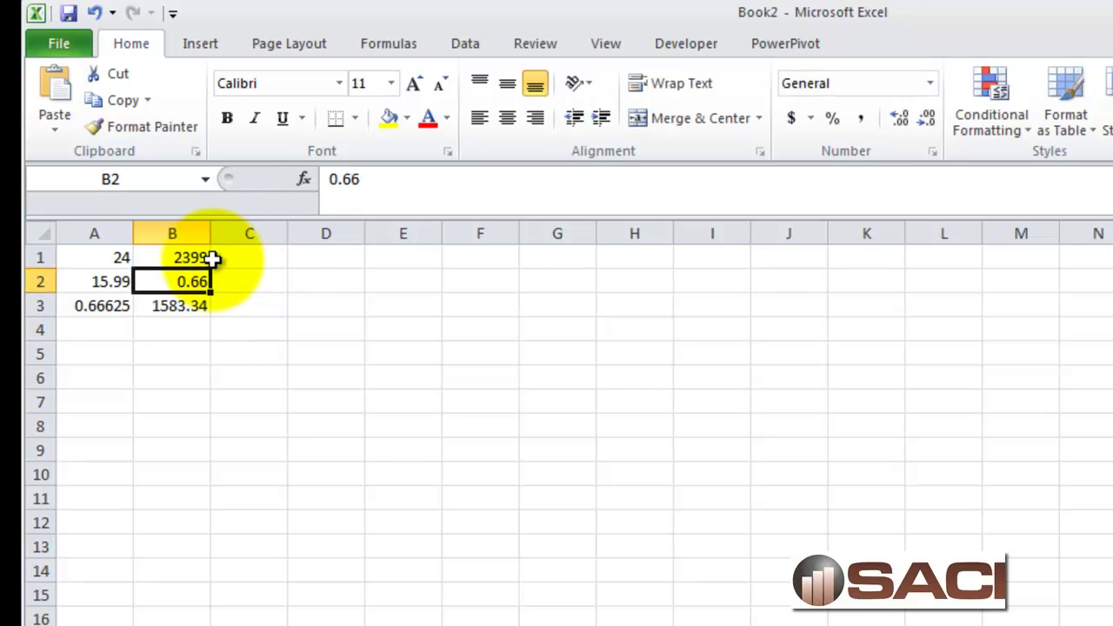
Enter 1 and 15.66 in C1:C2 with =C1*C2 in C3.
left_click(266, 258)
type("1")
key("Return")
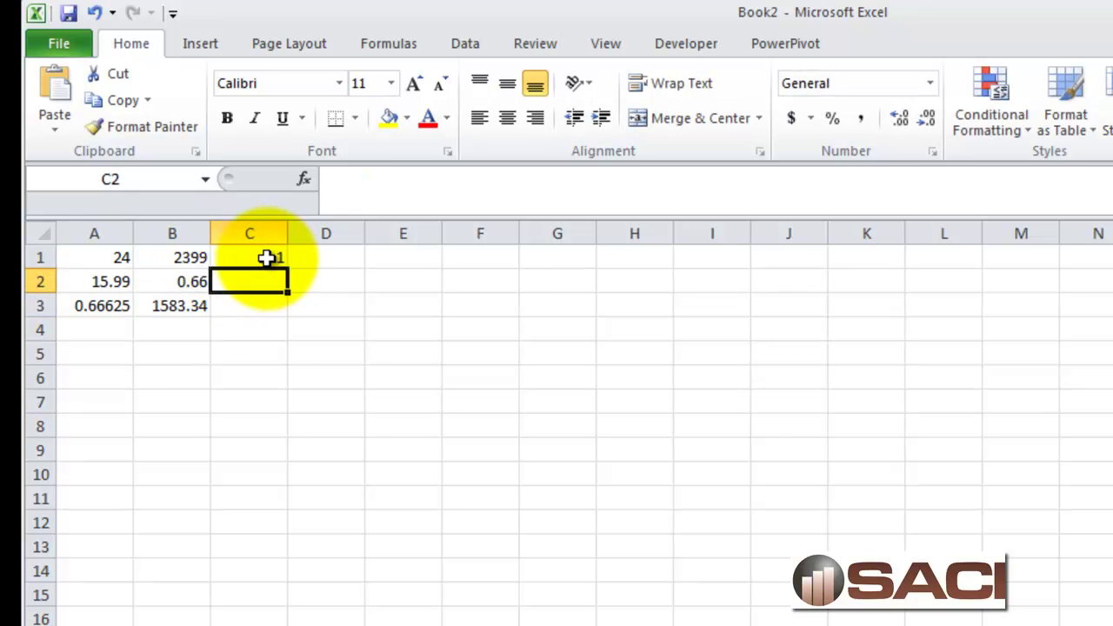
type("15.99")
key("Return")
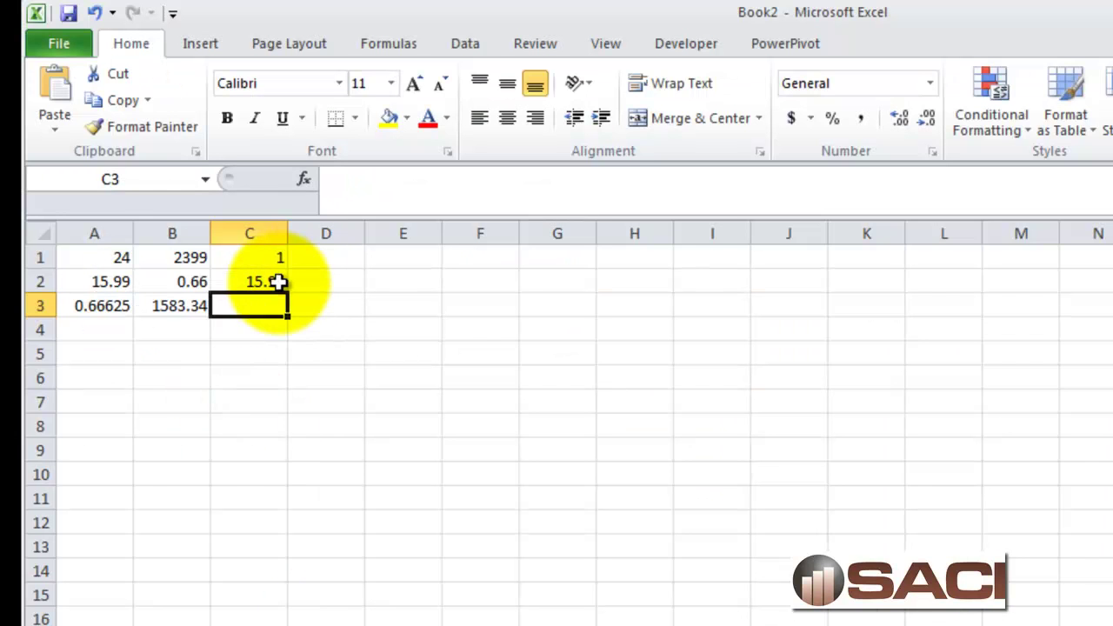
left_click(278, 281)
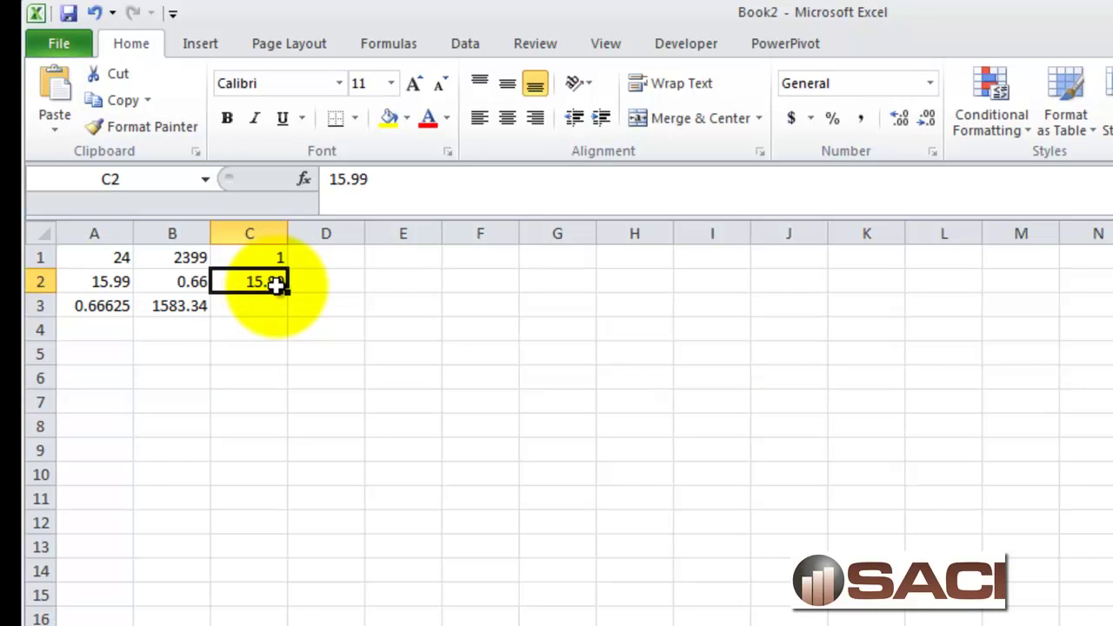
type("15.66")
key("Return")
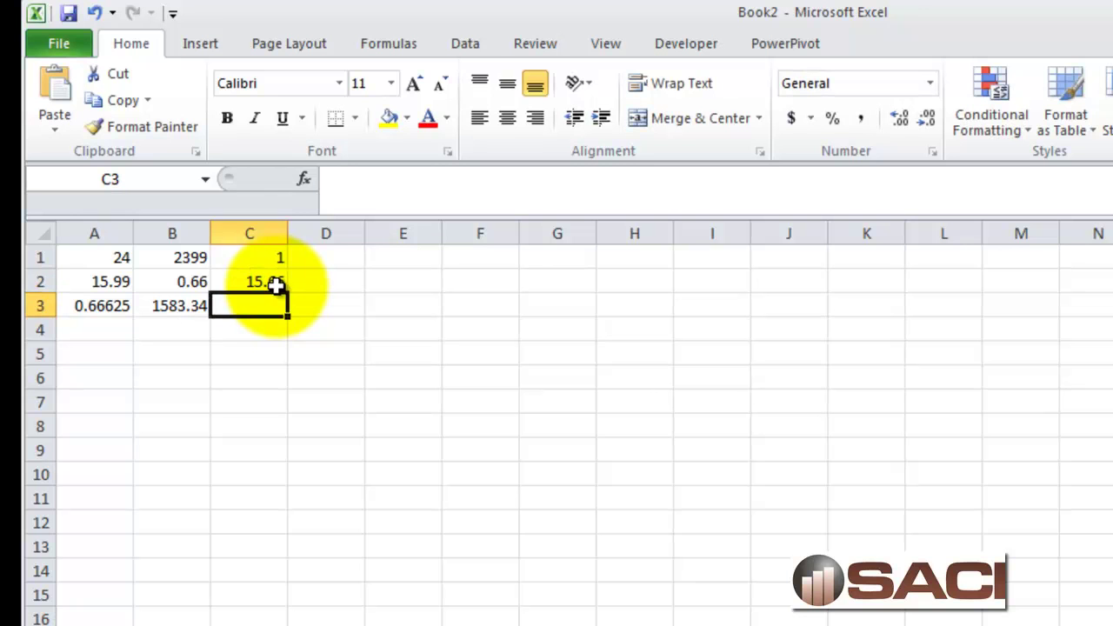
type("=")
key("Up")
key("Up")
type("*")
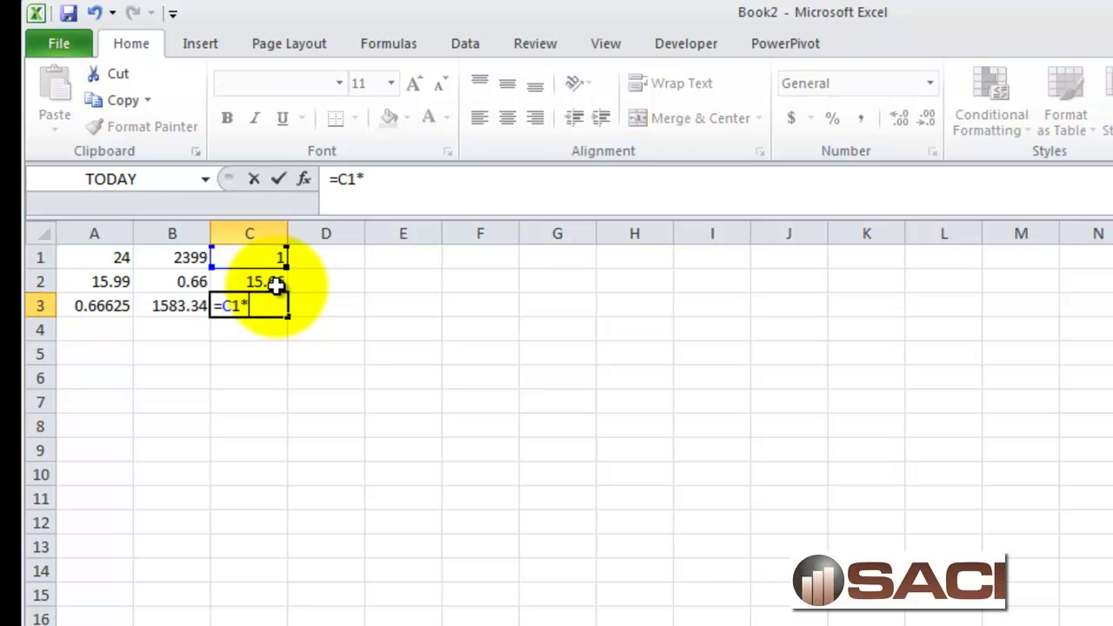
key("Up")
key("Return")
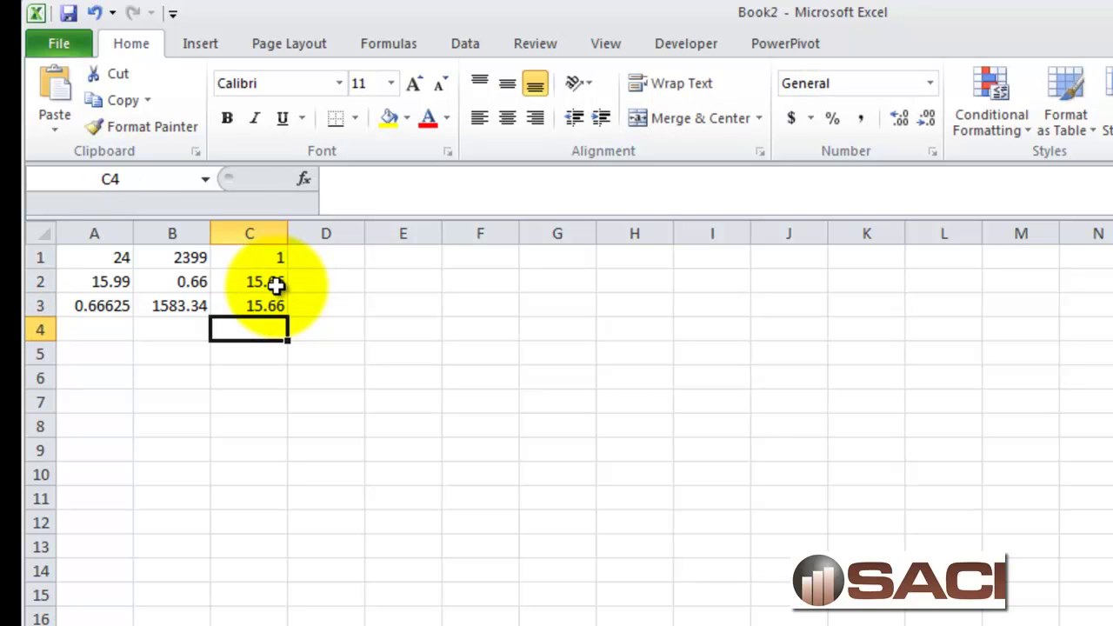
Total both lot costs in C5 with =C3+B3, giving 1599.
left_click(258, 358)
type("=")
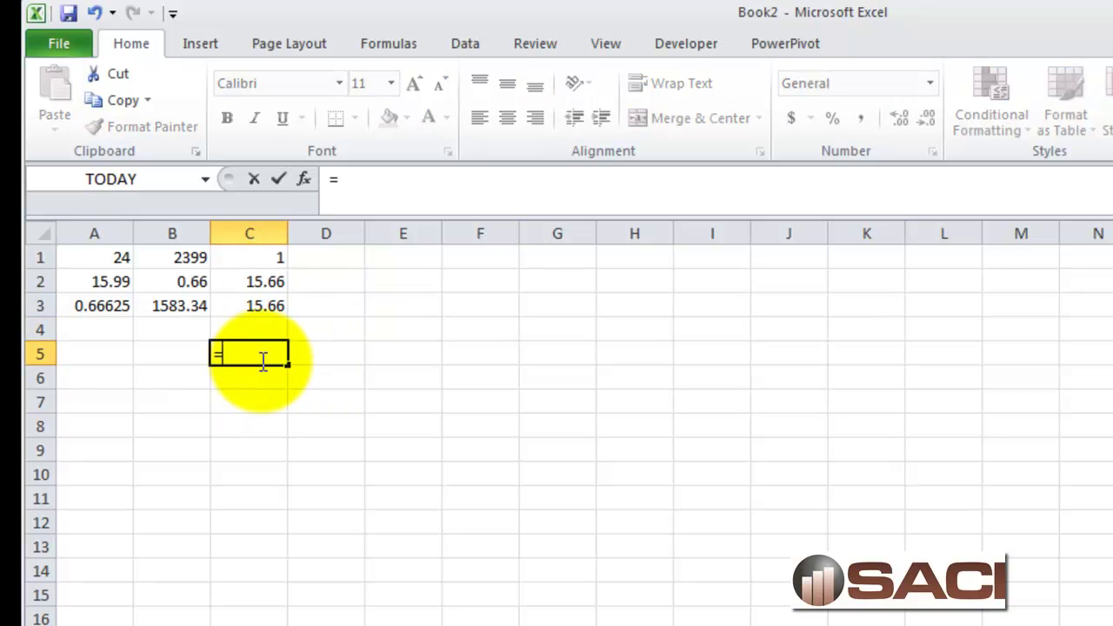
key("Up")
key("Up")
type("+")
key("Up")
key("Up")
key("Left")
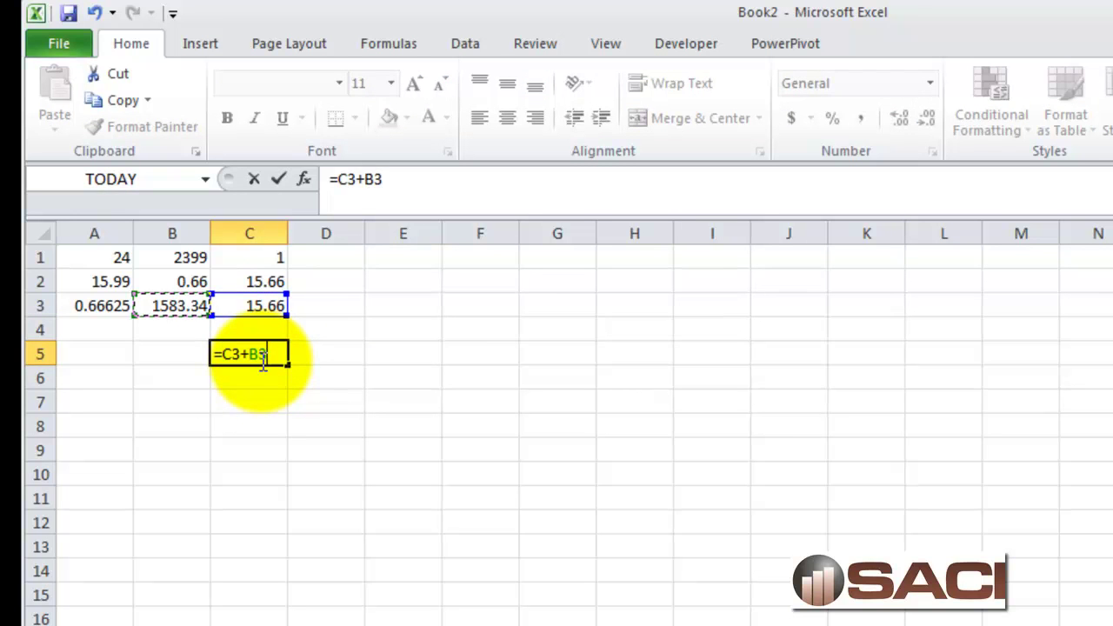
key("Return")
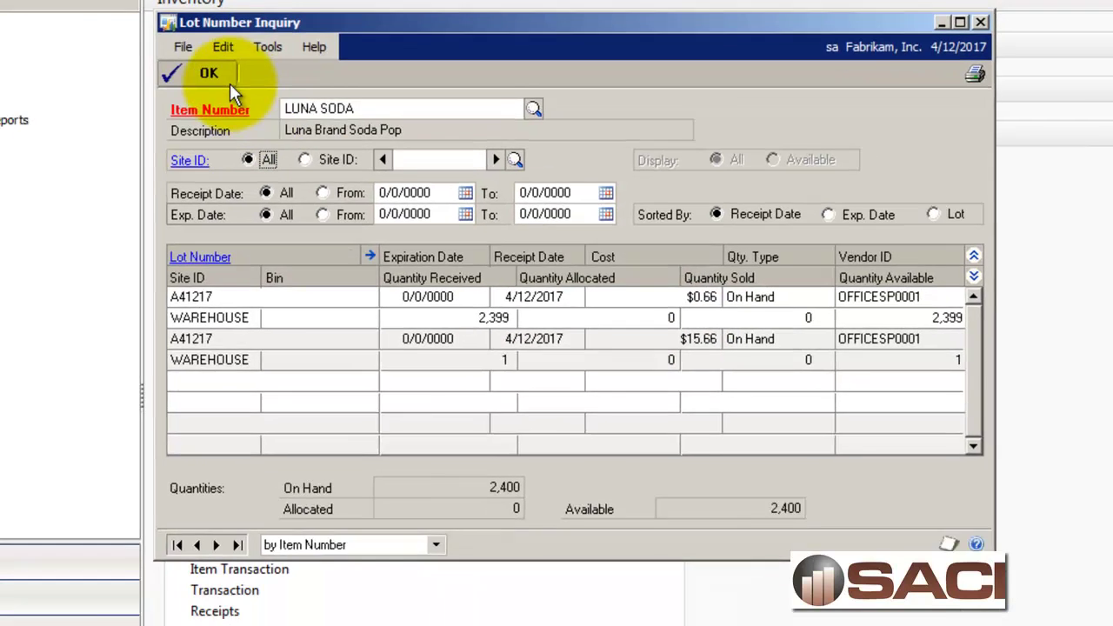
Close the lot inquiry and open Inventory Adjust Costs under Utilities.
left_click(167, 95)
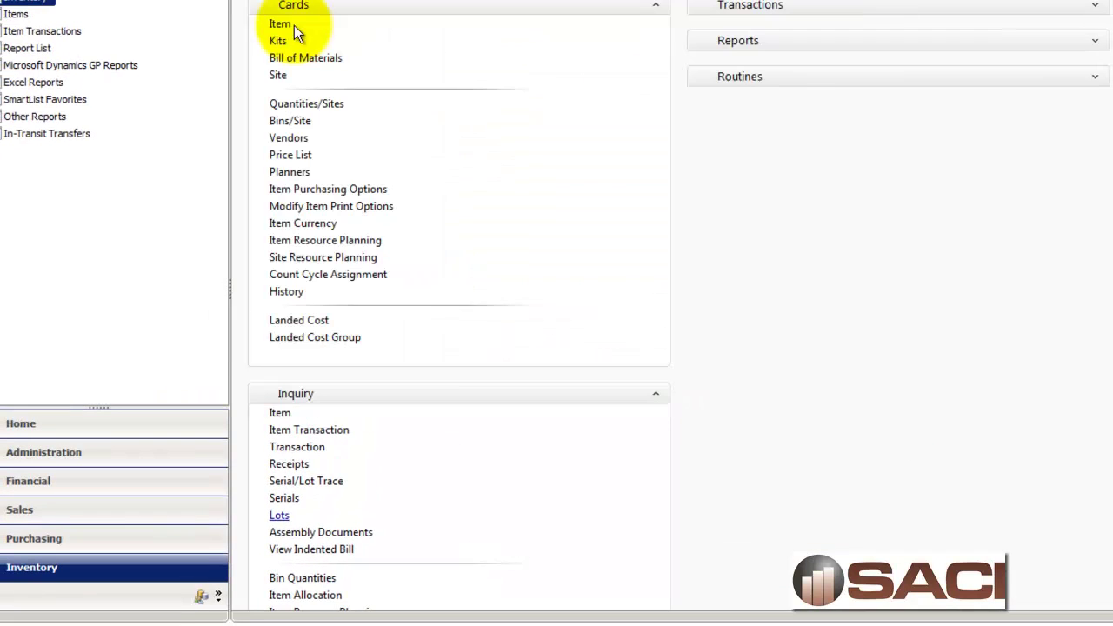
left_click(655, 393)
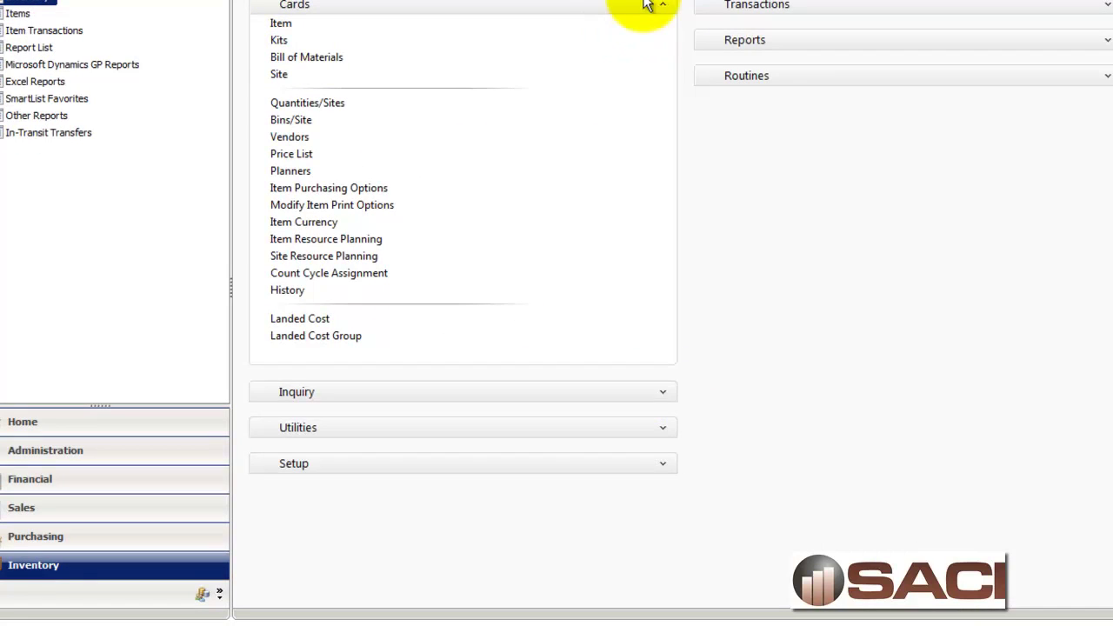
left_click(664, 6)
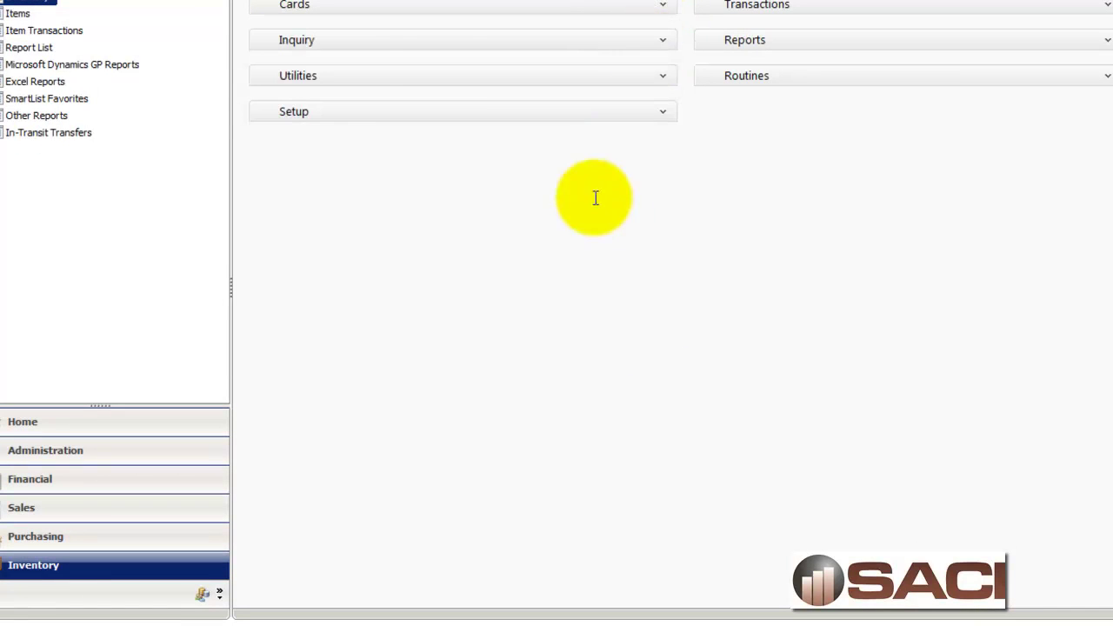
left_click(663, 80)
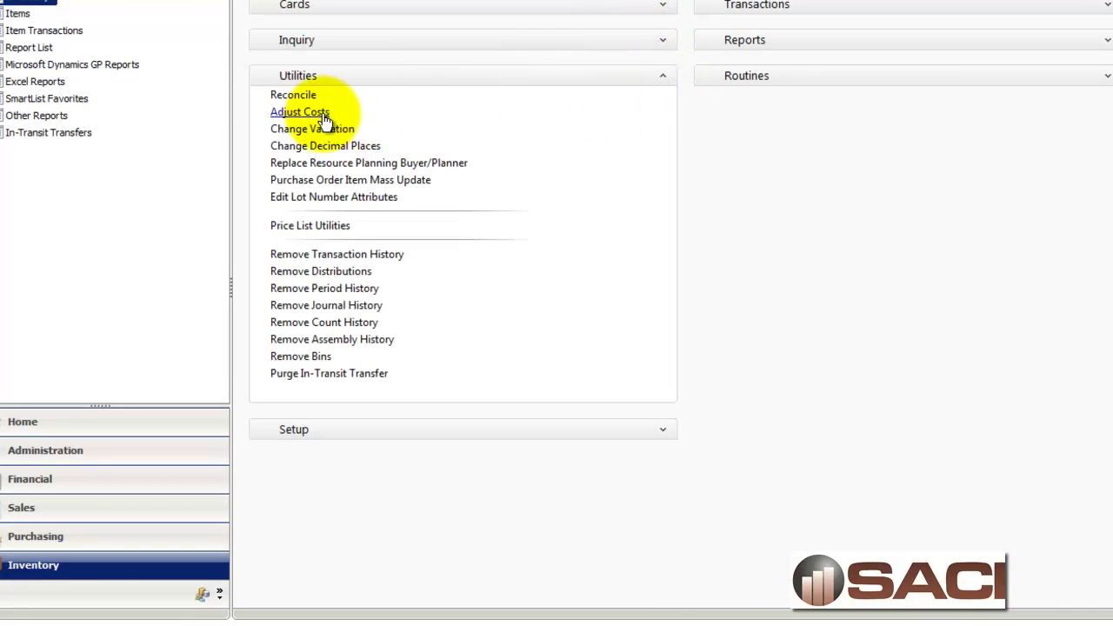
left_click(323, 120)
Load LUNA SODA at WAREHOUSE and change the single can's cost from $15.66 to $0.66.
type("LU")
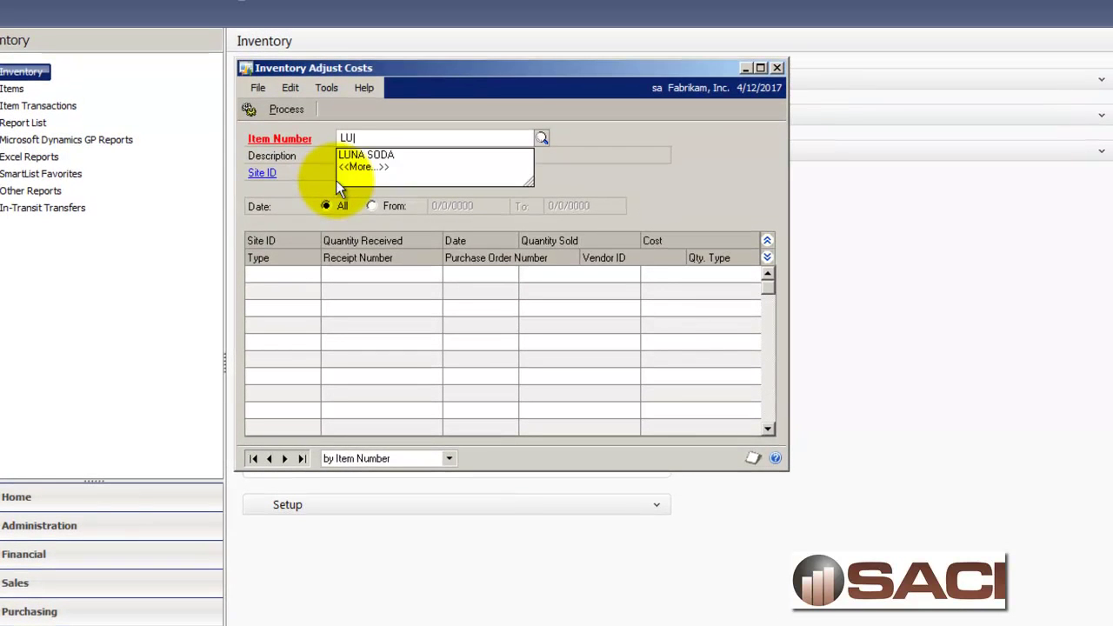
key("Down")
key("Tab")
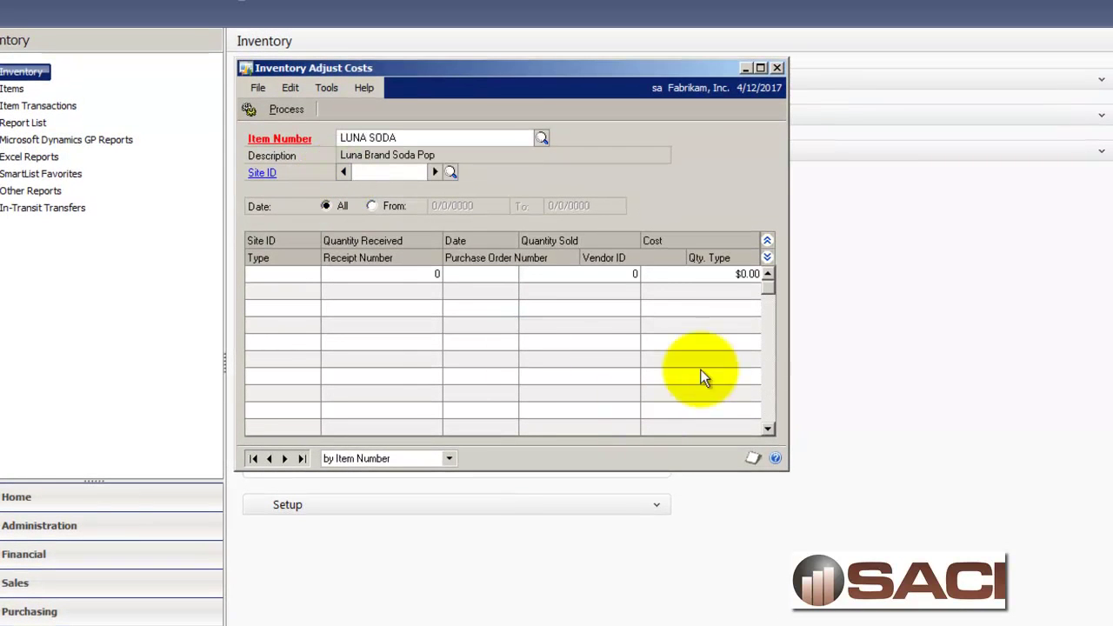
left_click(436, 173)
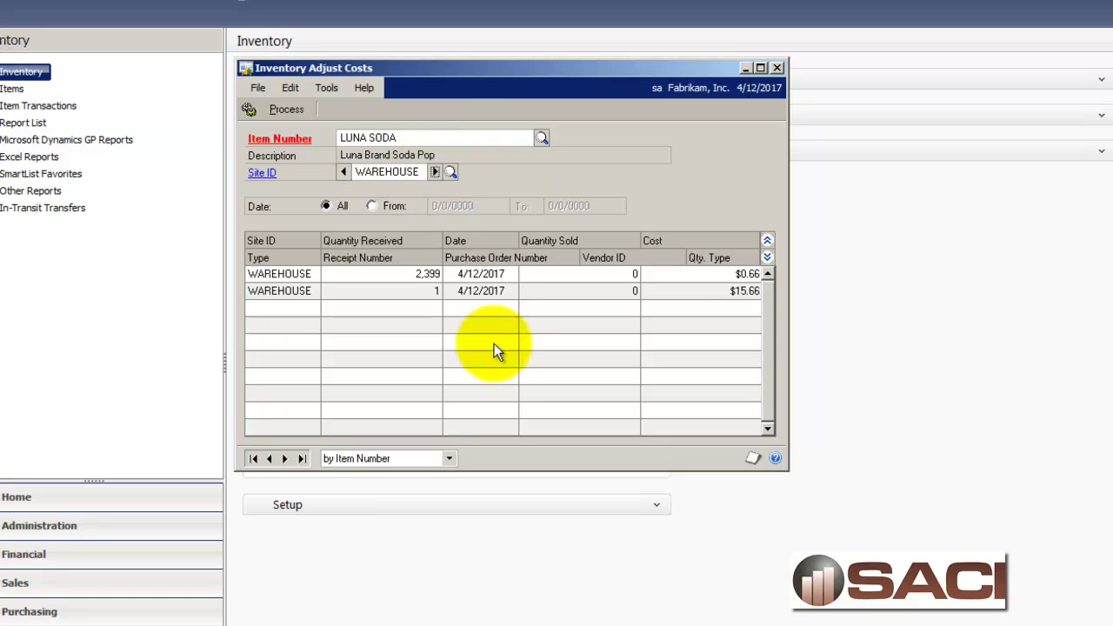
left_click(741, 290)
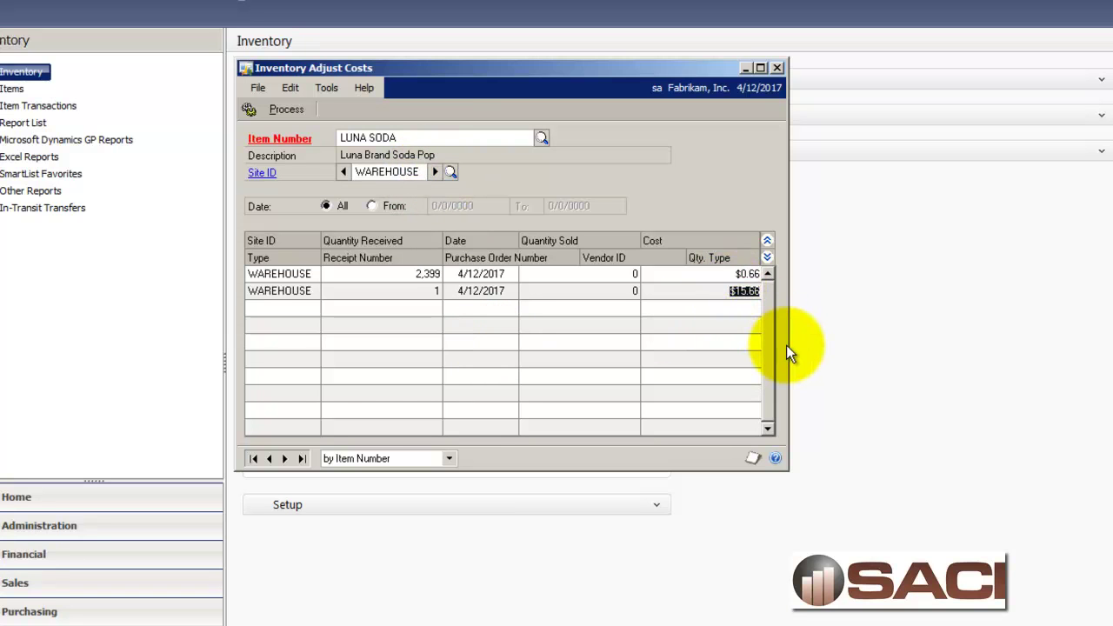
type("0.66")
key("Tab")
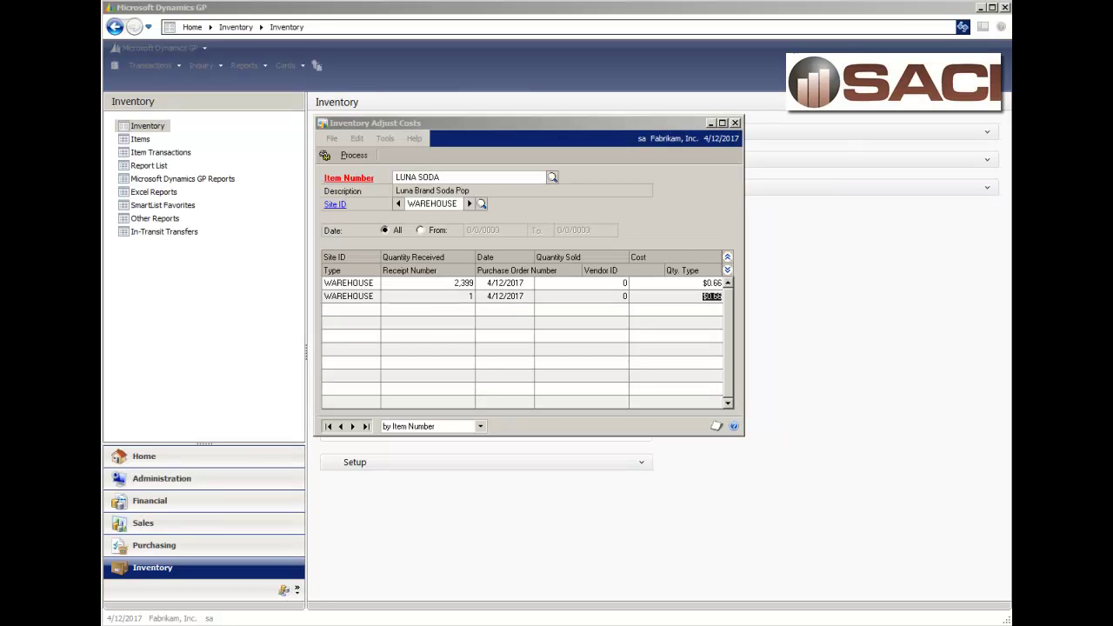